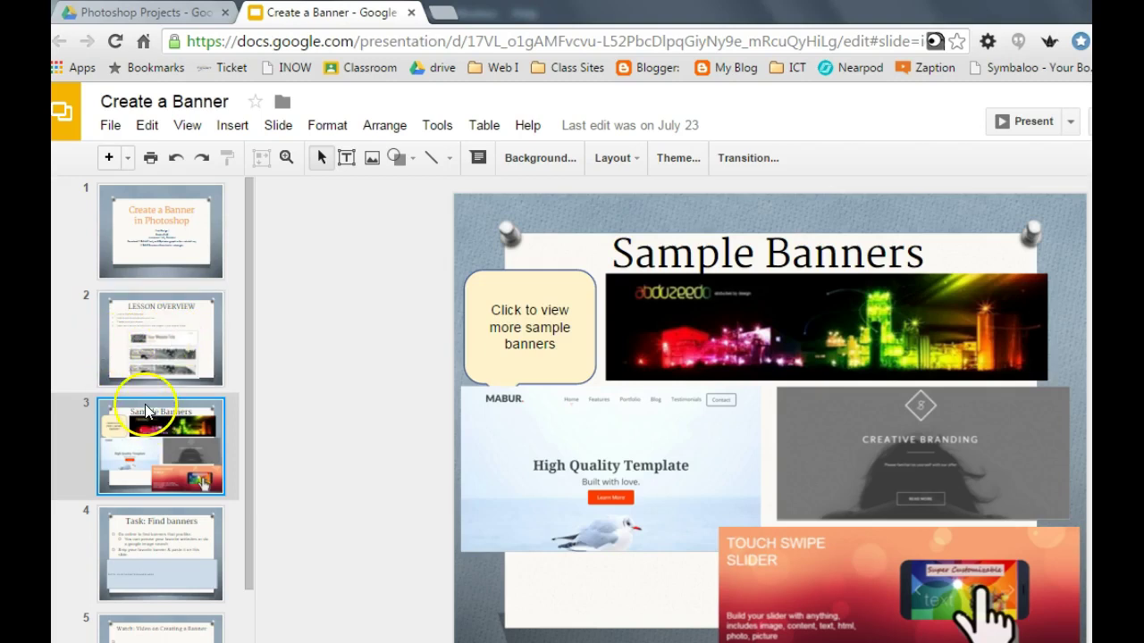
Copy the Creative Branding sample banner image from the Google Slides 'Sample Banners' slide.
scroll(143, 407, "down", 2)
scroll(130, 362, "up", 2)
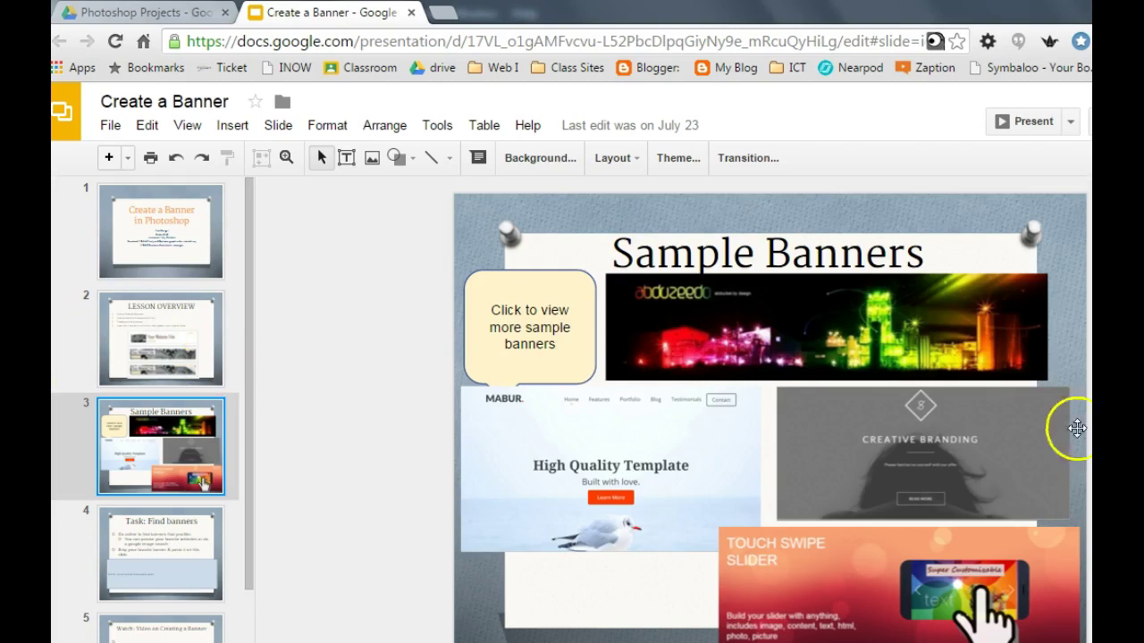
left_click(836, 453)
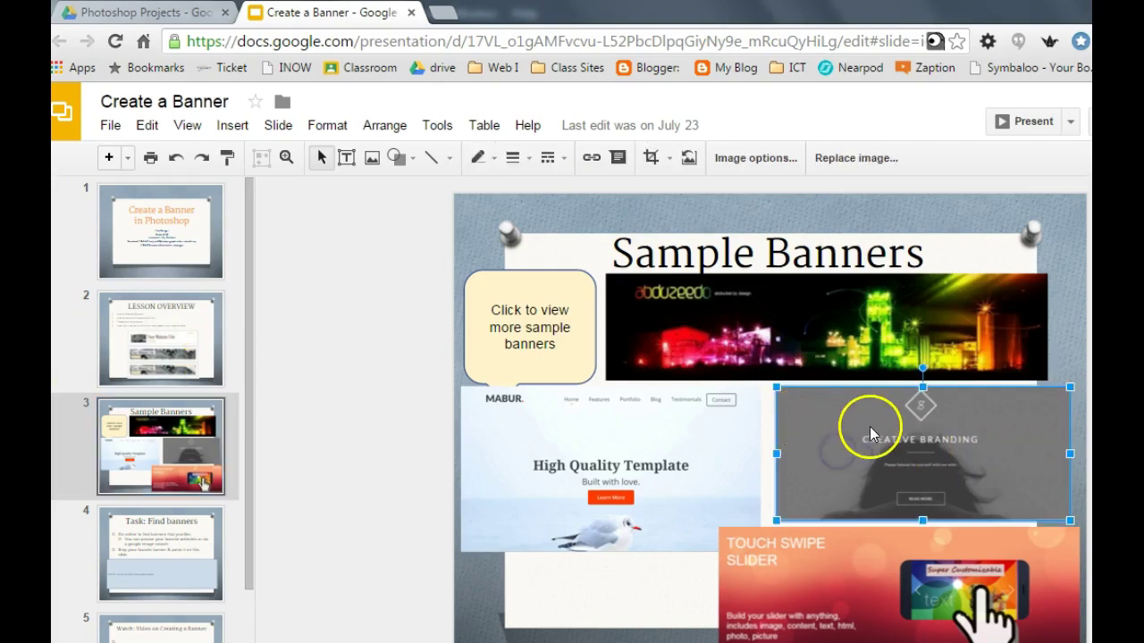
right_click(868, 429)
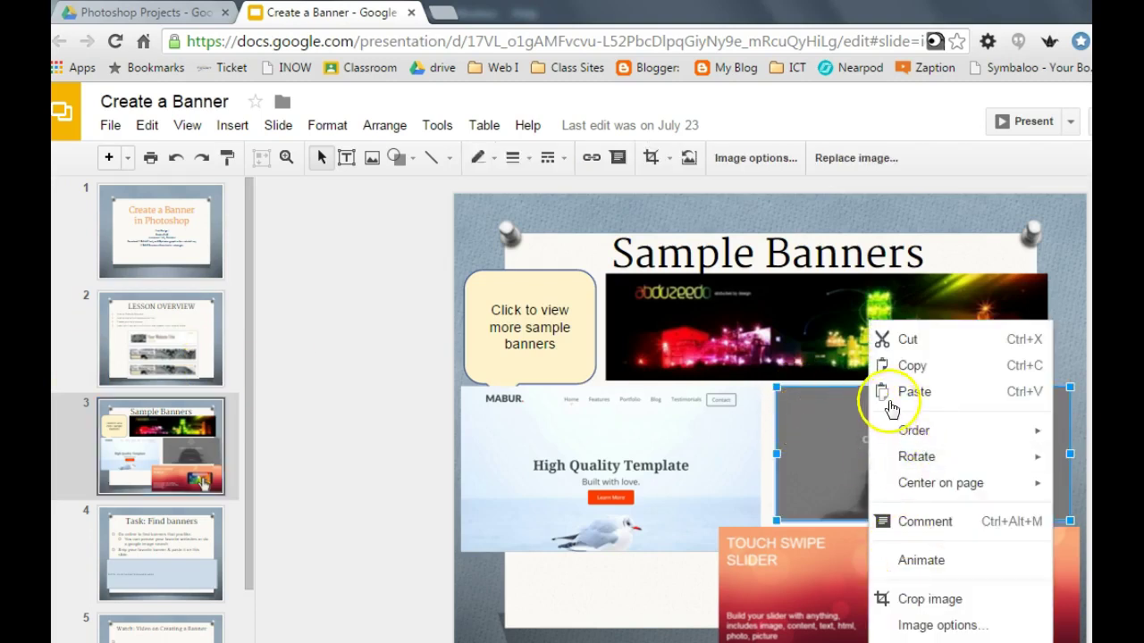
left_click(913, 366)
Switch to Photoshop and create a new 1000 × 200 pixel document.
key("alt+Tab")
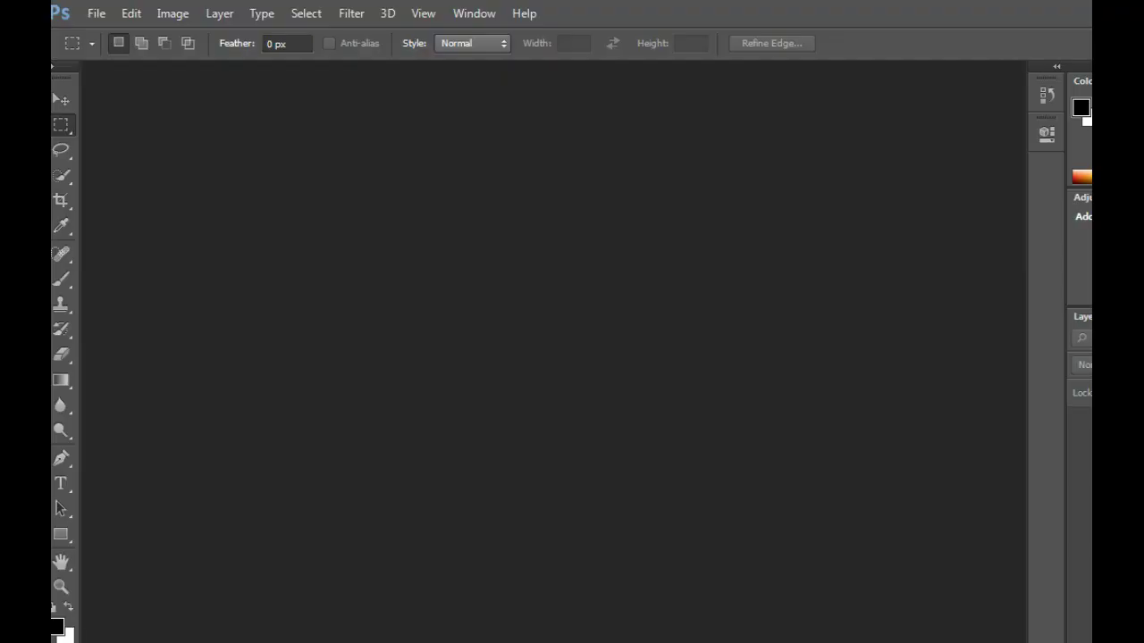
left_click(92, 13)
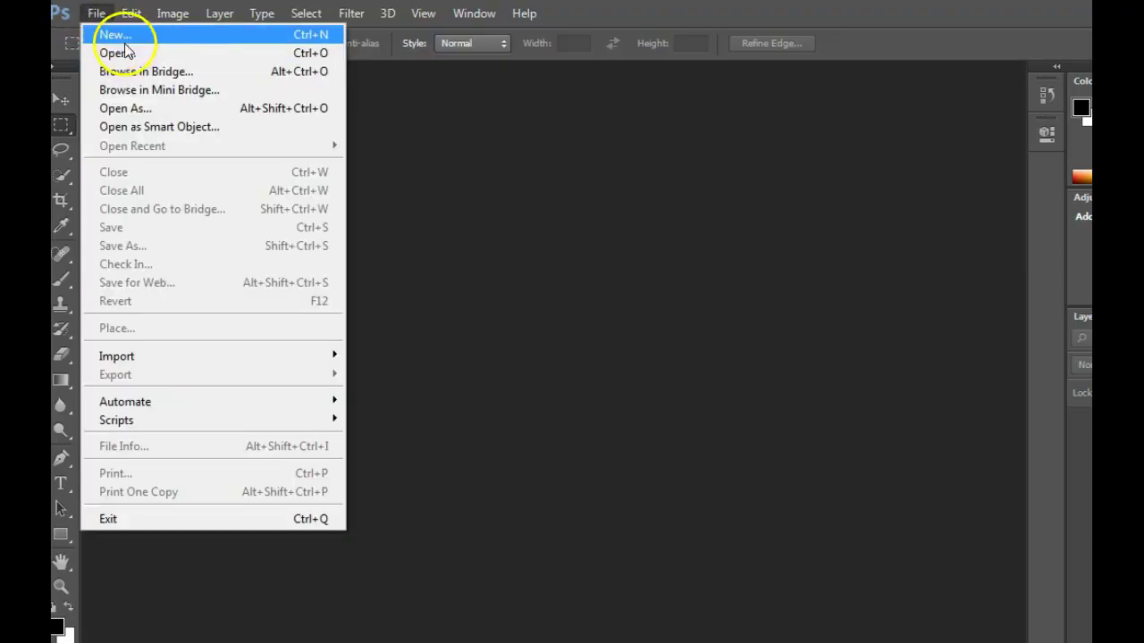
left_click(127, 33)
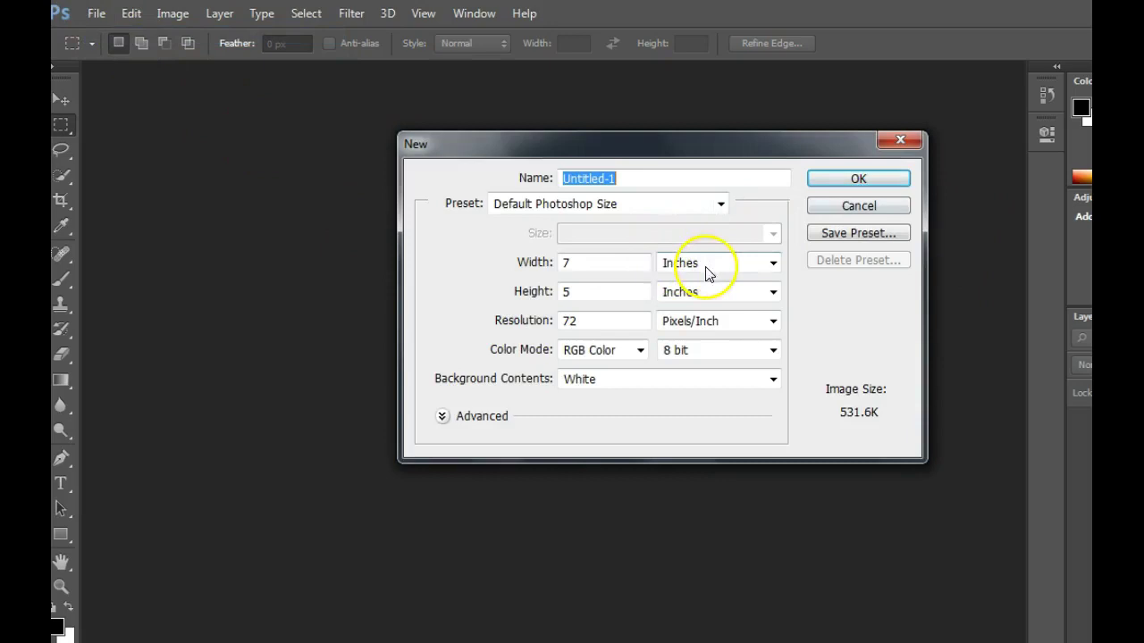
left_click(760, 267)
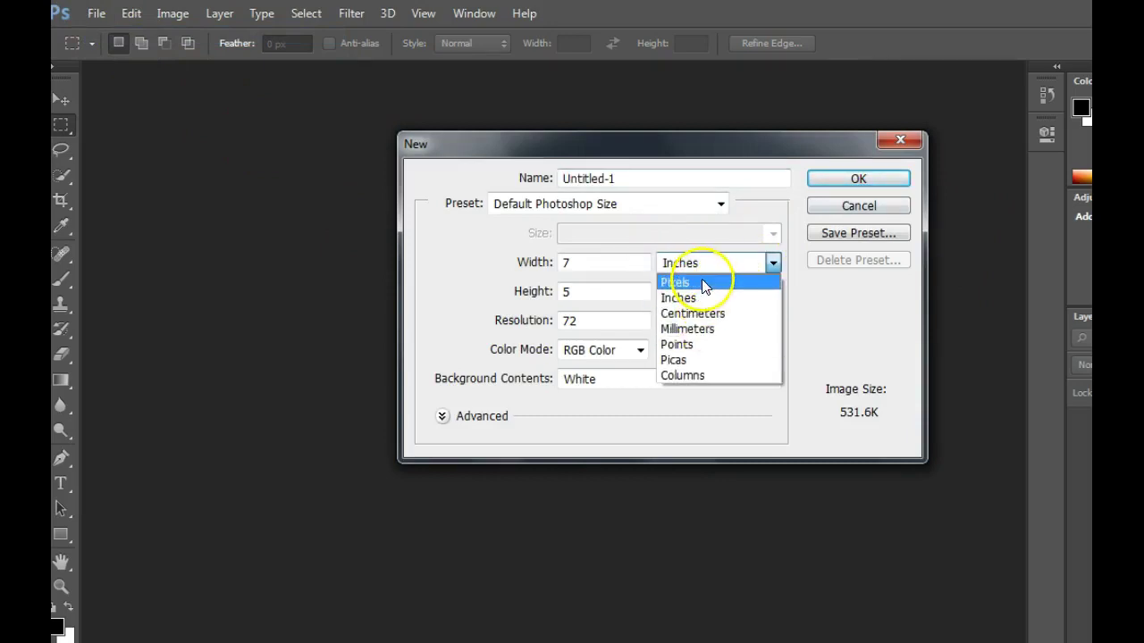
left_click(703, 284)
left_click(587, 263)
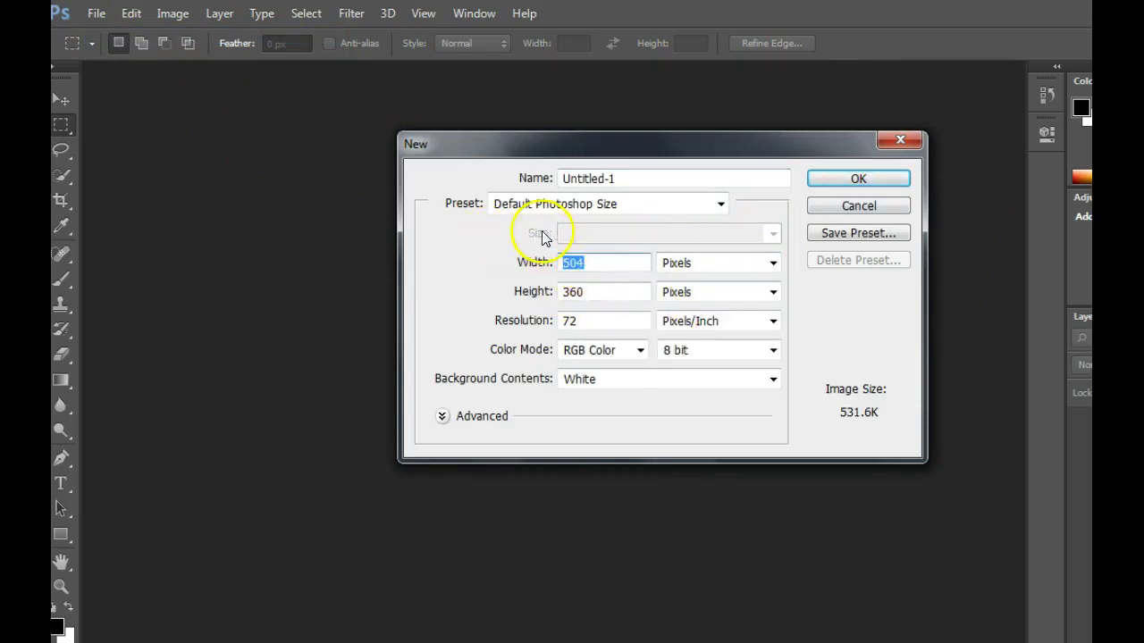
type("100")
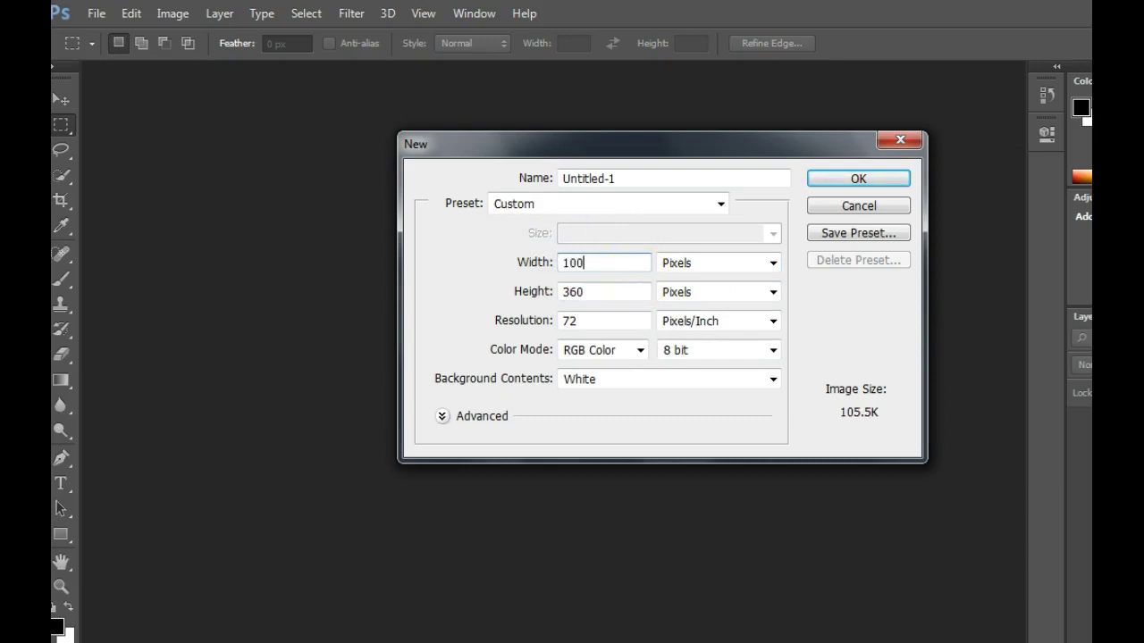
key("Tab")
type("2")
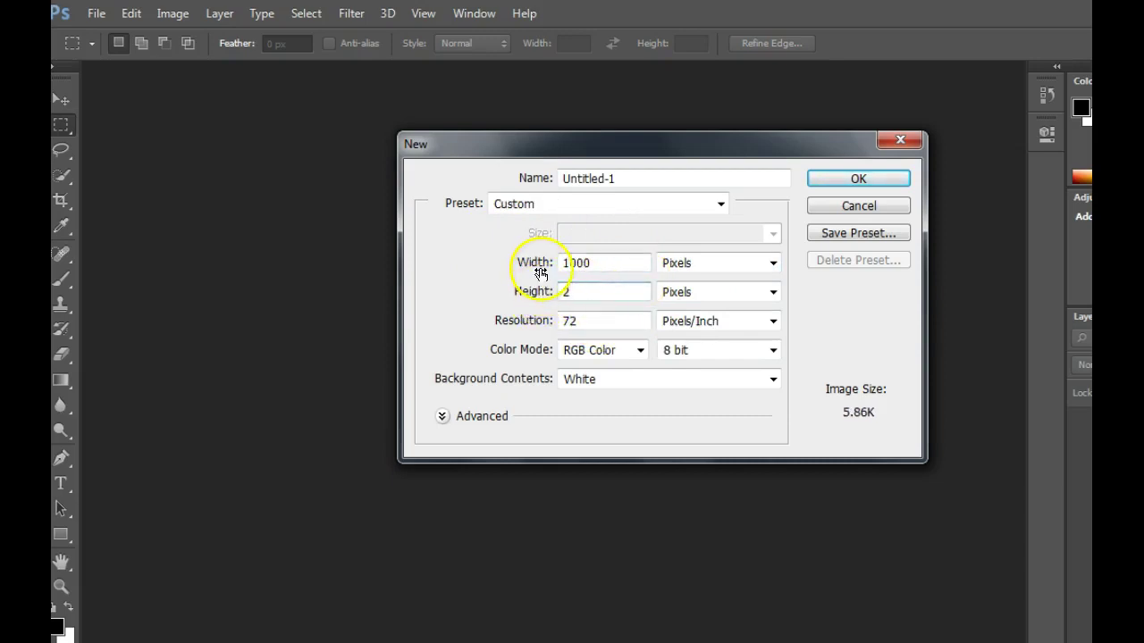
left_click(859, 180)
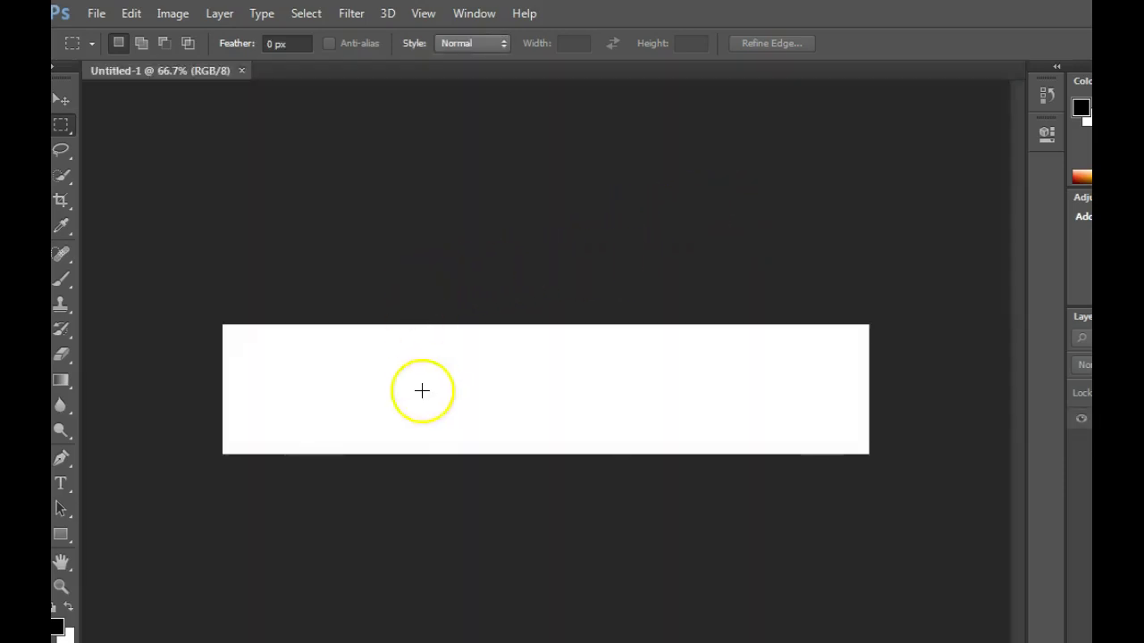
Create a second new document at 1000 × 350 pixels.
left_click(174, 23)
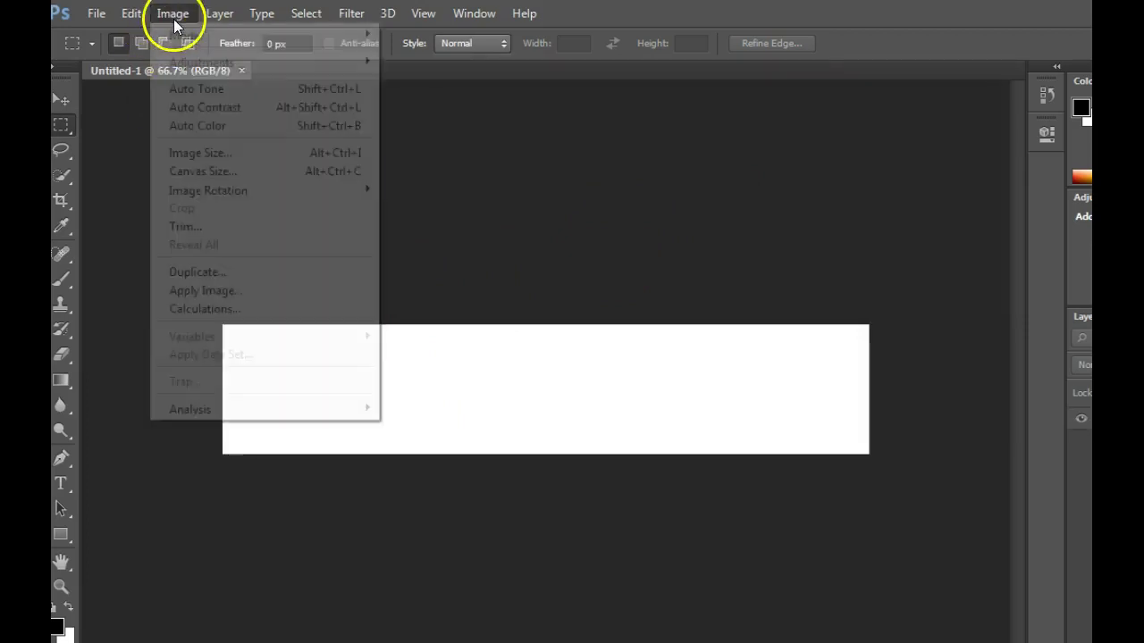
mouse_move(117, 18)
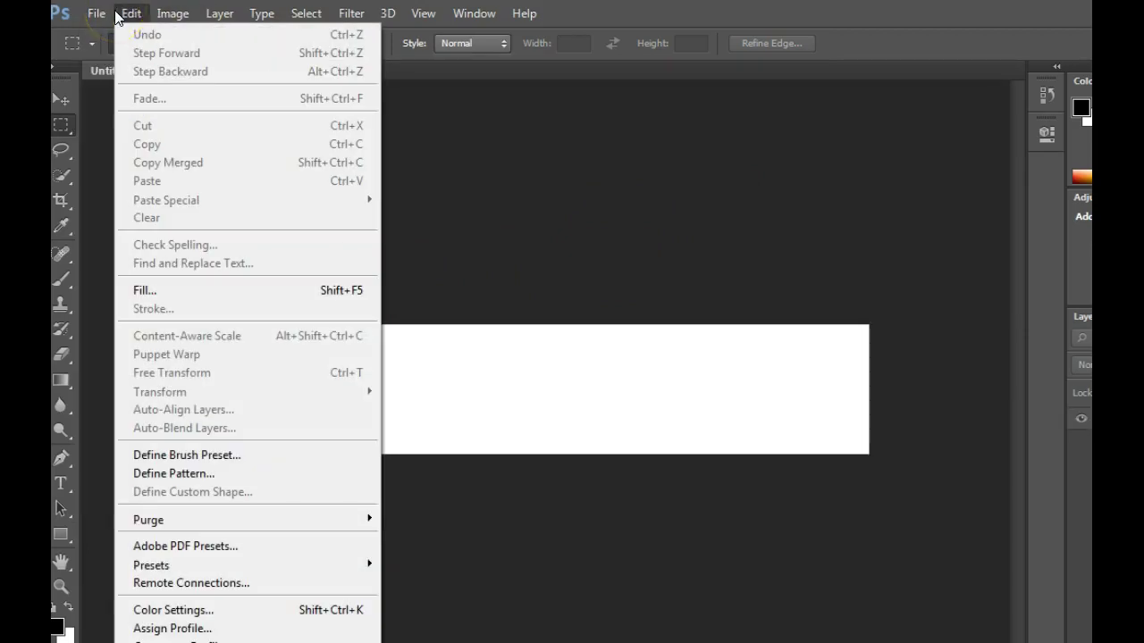
left_click(844, 215)
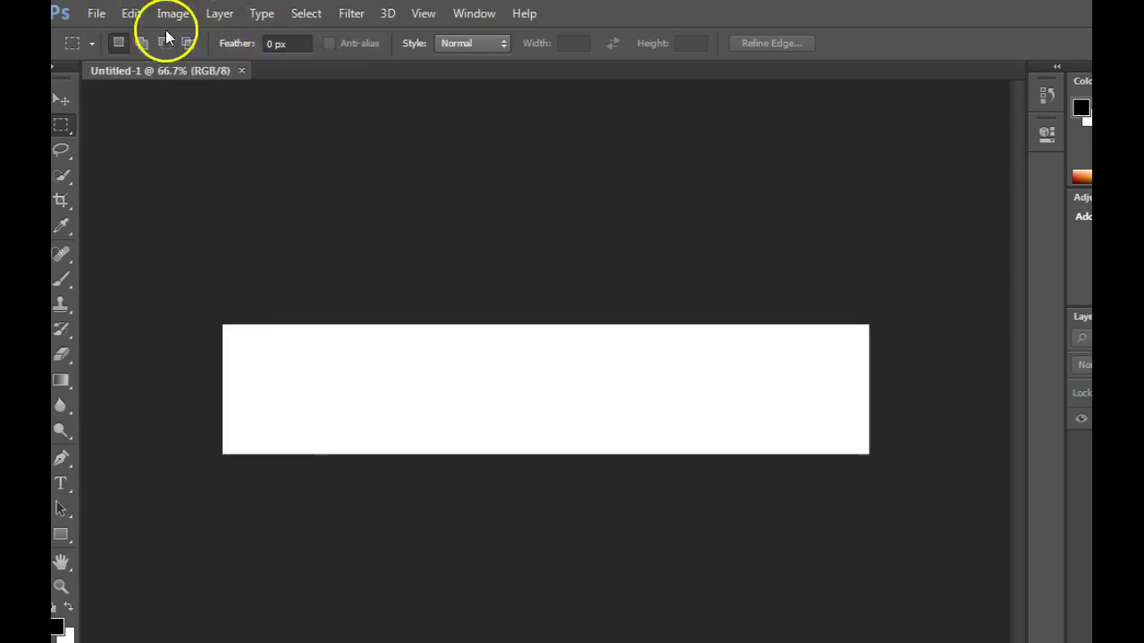
left_click(93, 15)
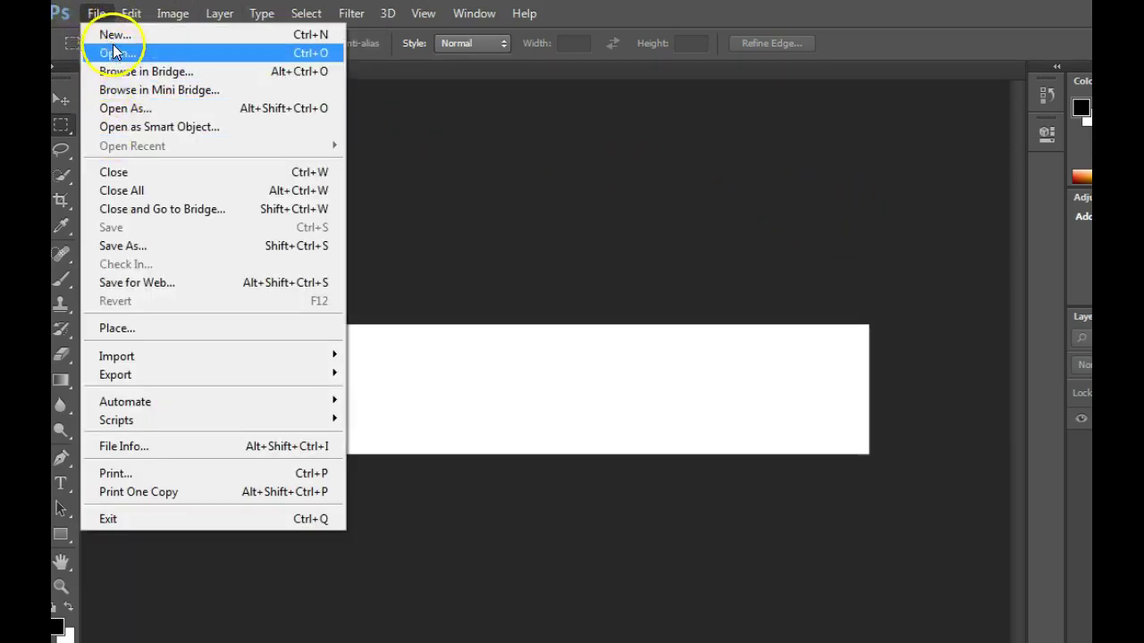
left_click(116, 35)
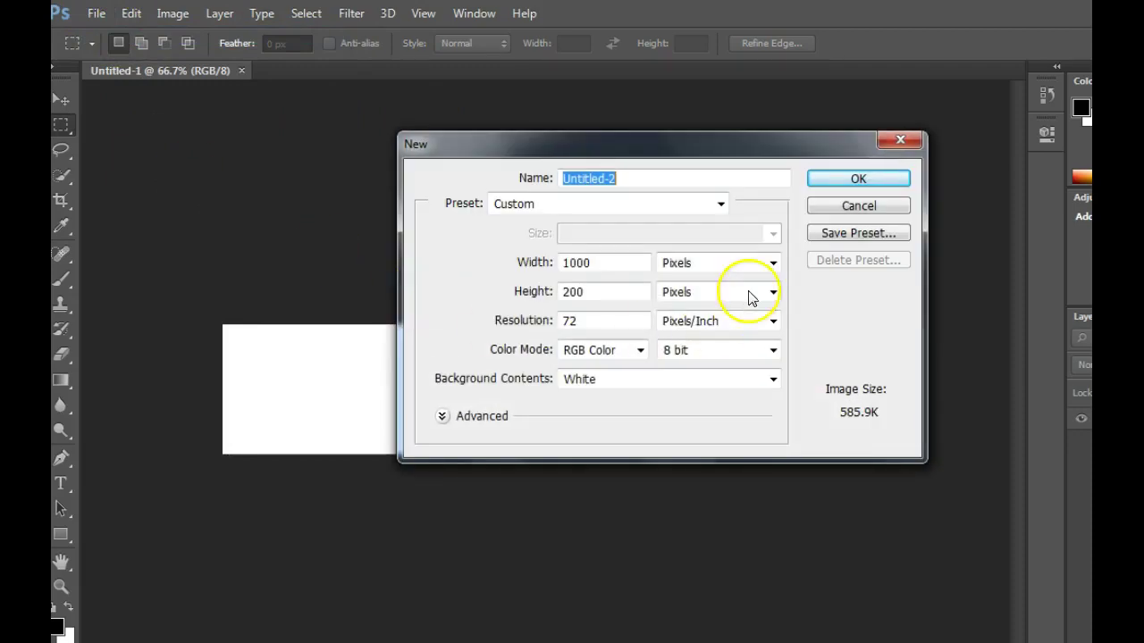
double_click(599, 290)
type("350")
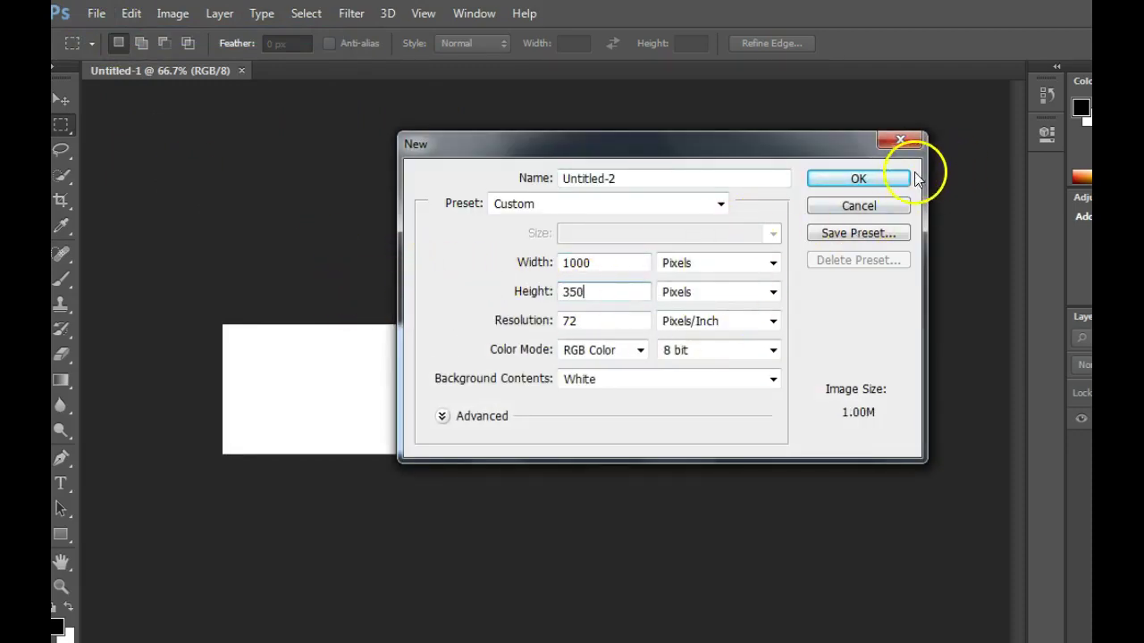
left_click(885, 179)
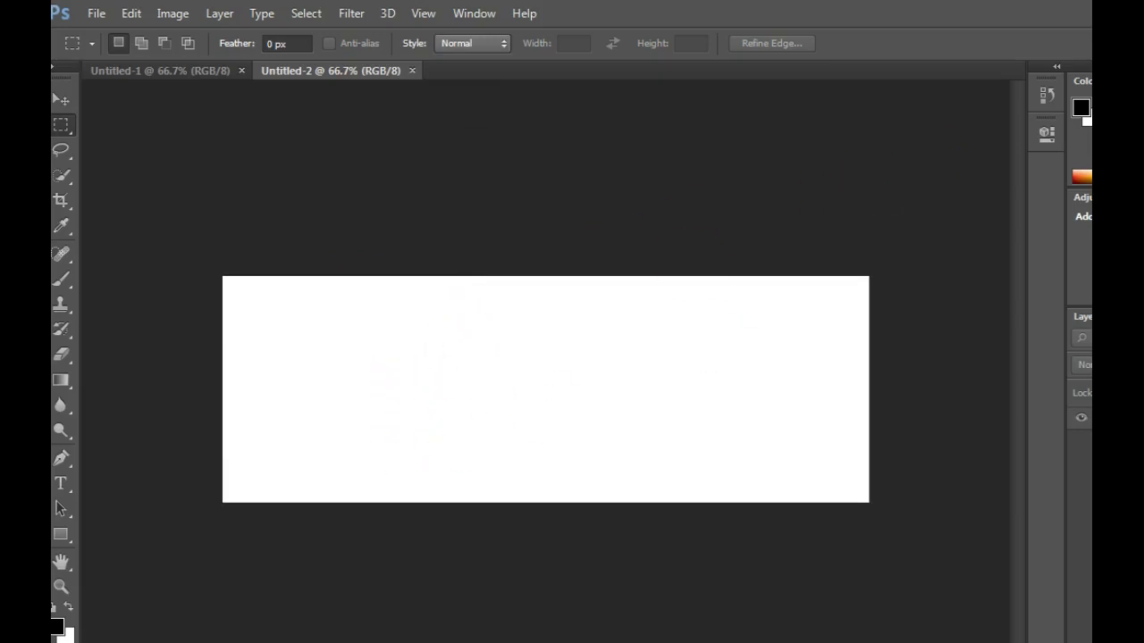
Paste the copied Creative Branding image into Untitled-2 as Layer 1.
left_click(125, 14)
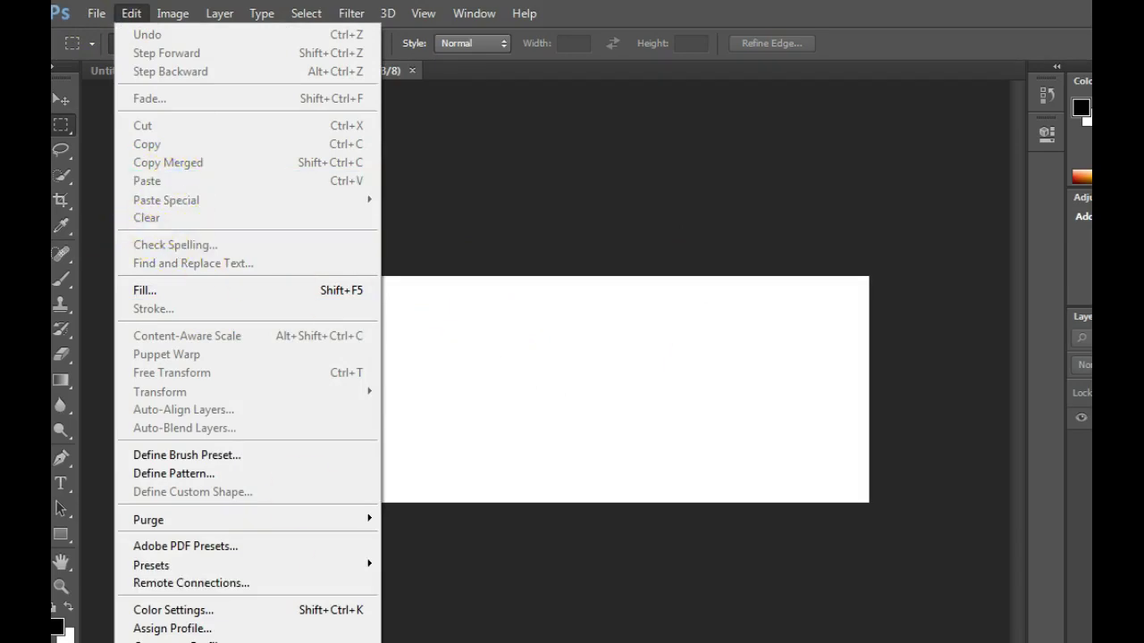
key("Escape")
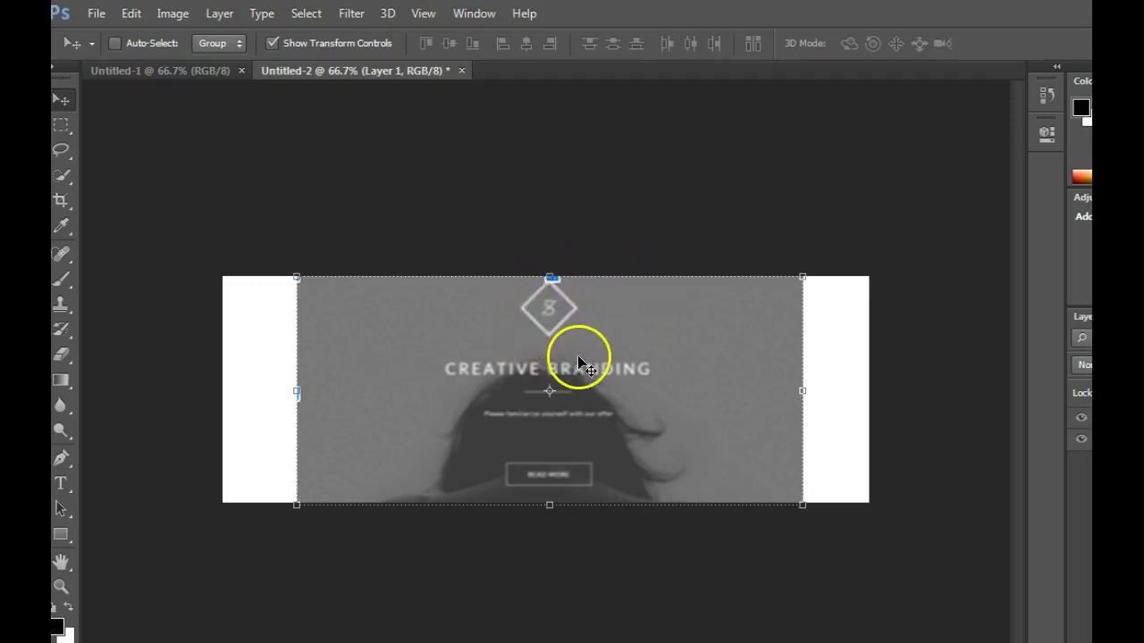
left_click(61, 380)
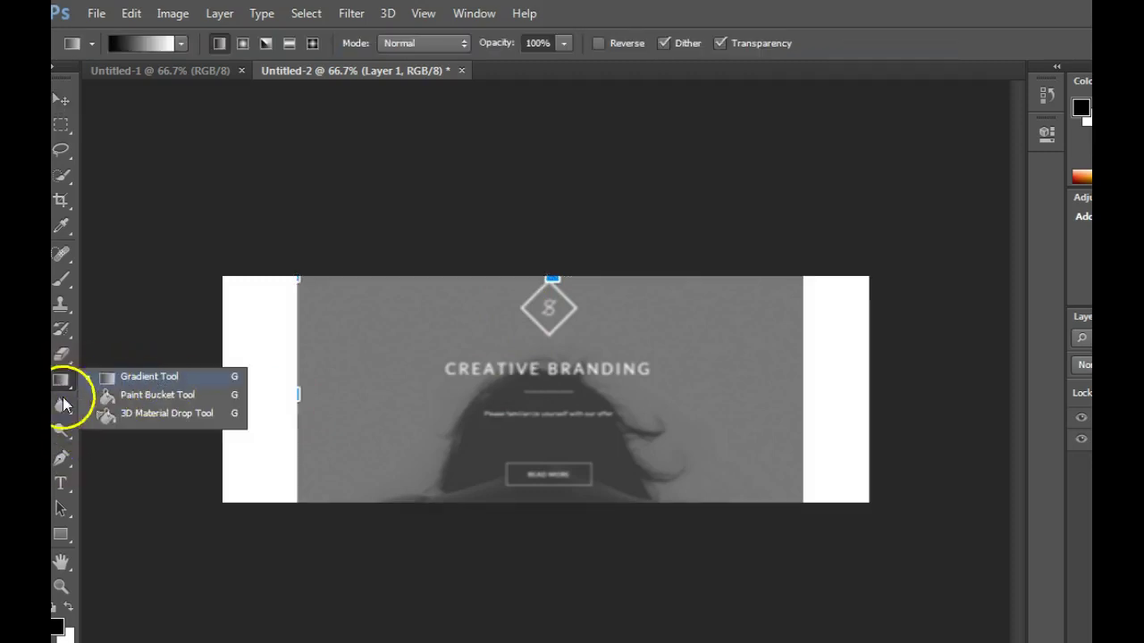
Draw a black square at the banner's top centre, rotate it about -58° and narrow it slightly.
left_click(62, 540)
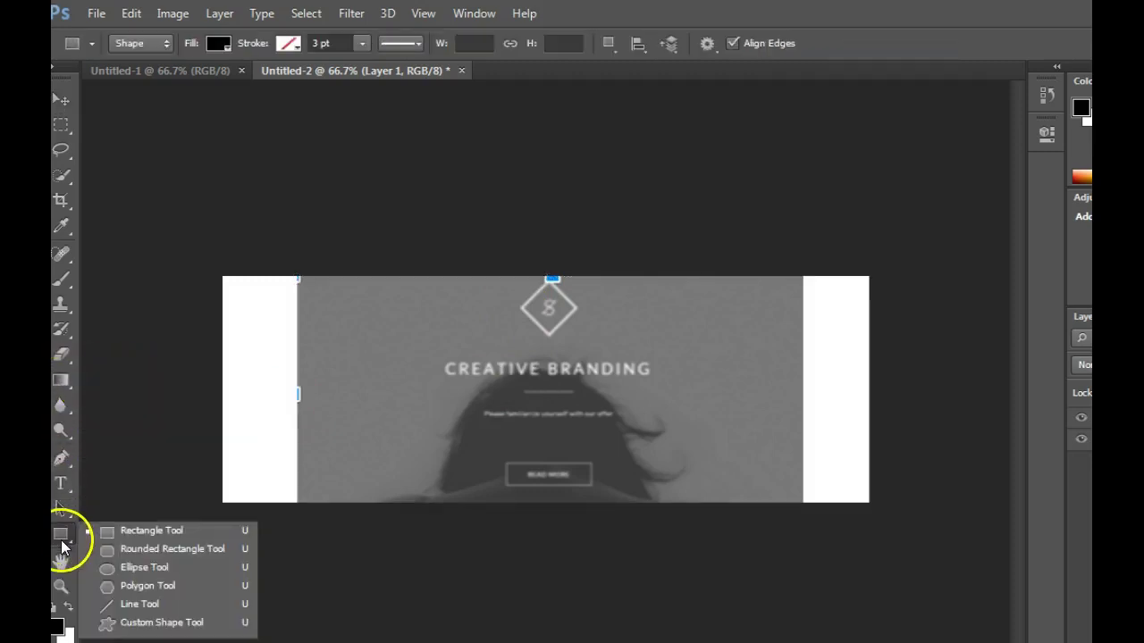
left_click(152, 531)
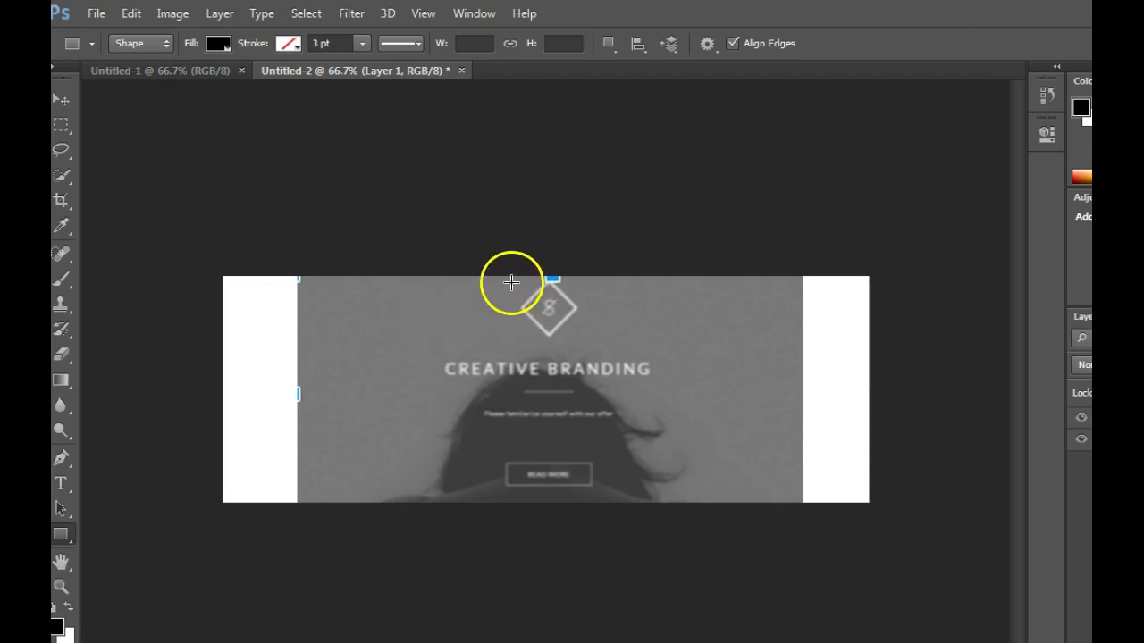
left_click_drag(511, 278, 576, 341)
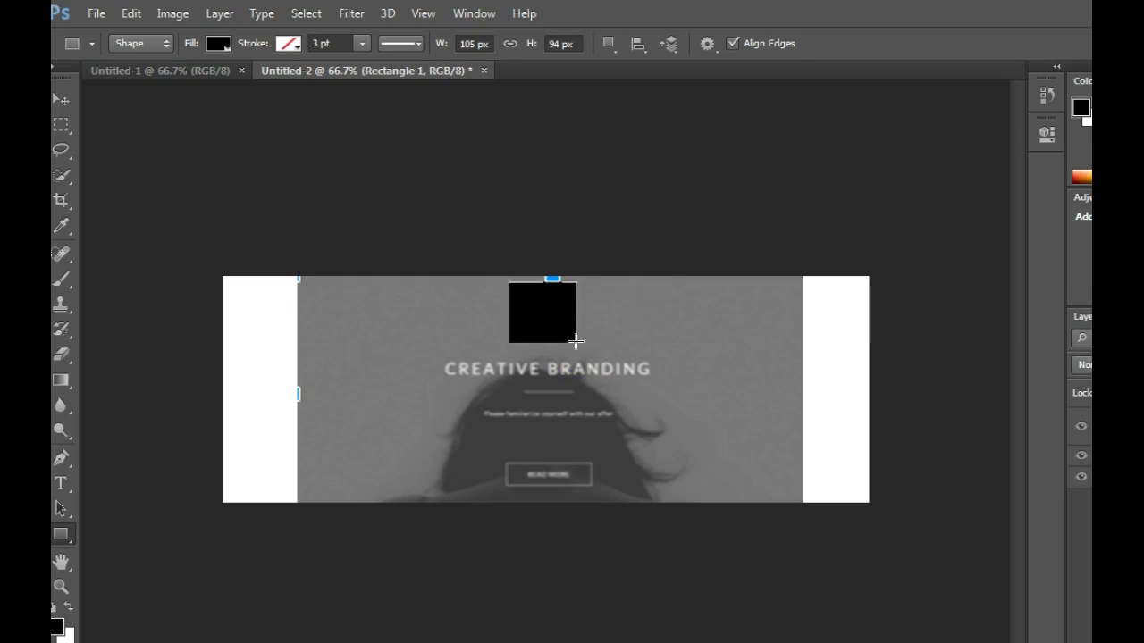
left_click(63, 98)
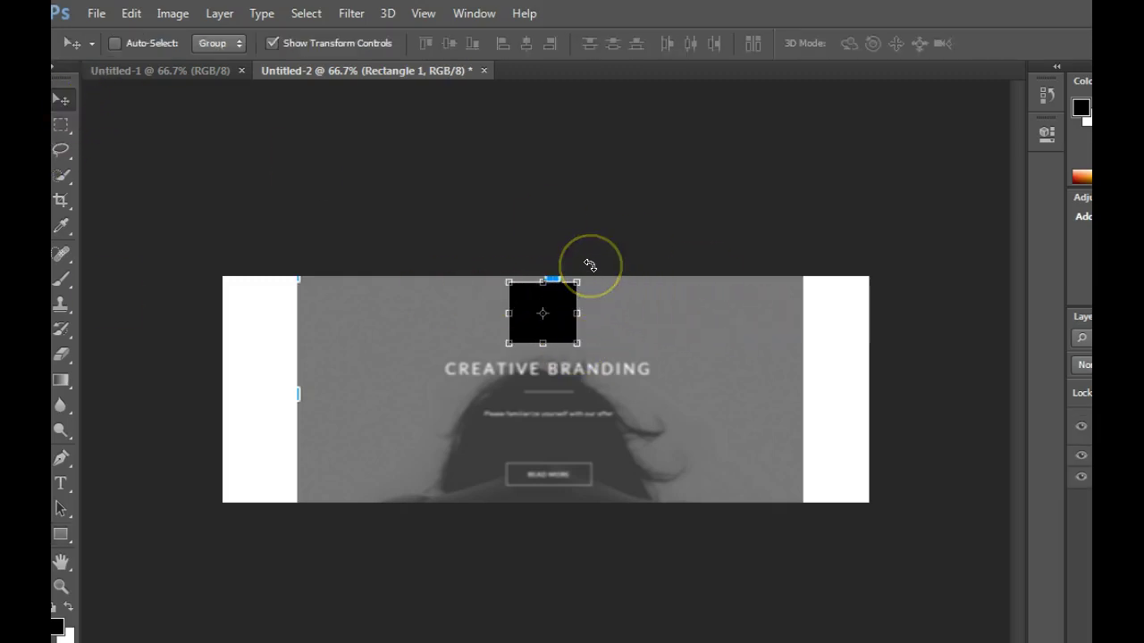
left_click_drag(590, 267, 527, 243)
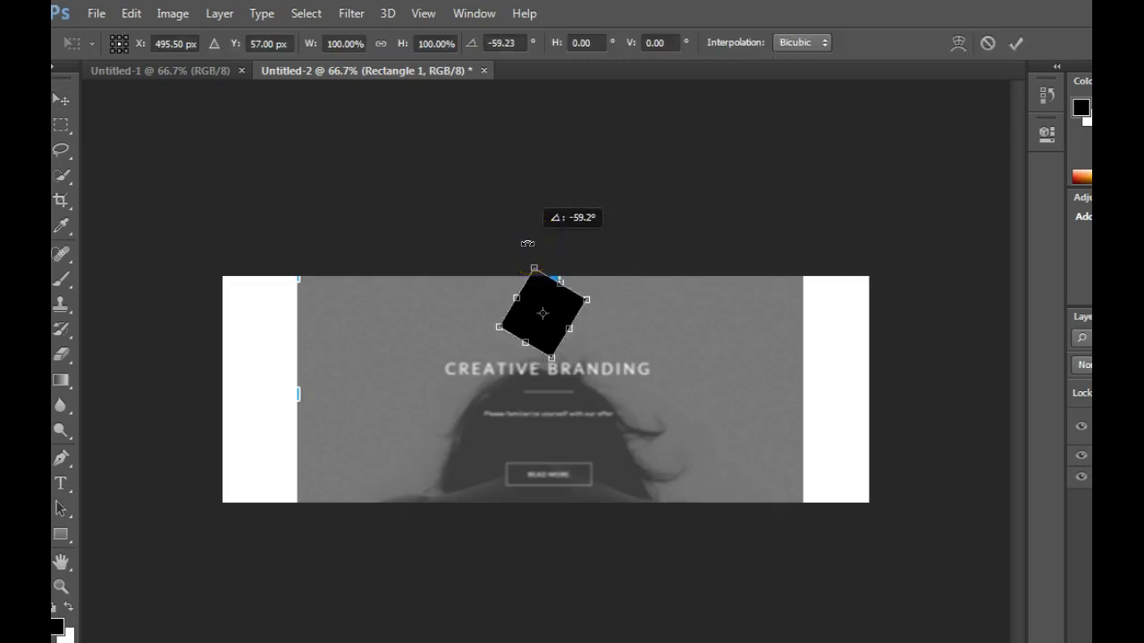
left_click_drag(522, 343, 520, 327)
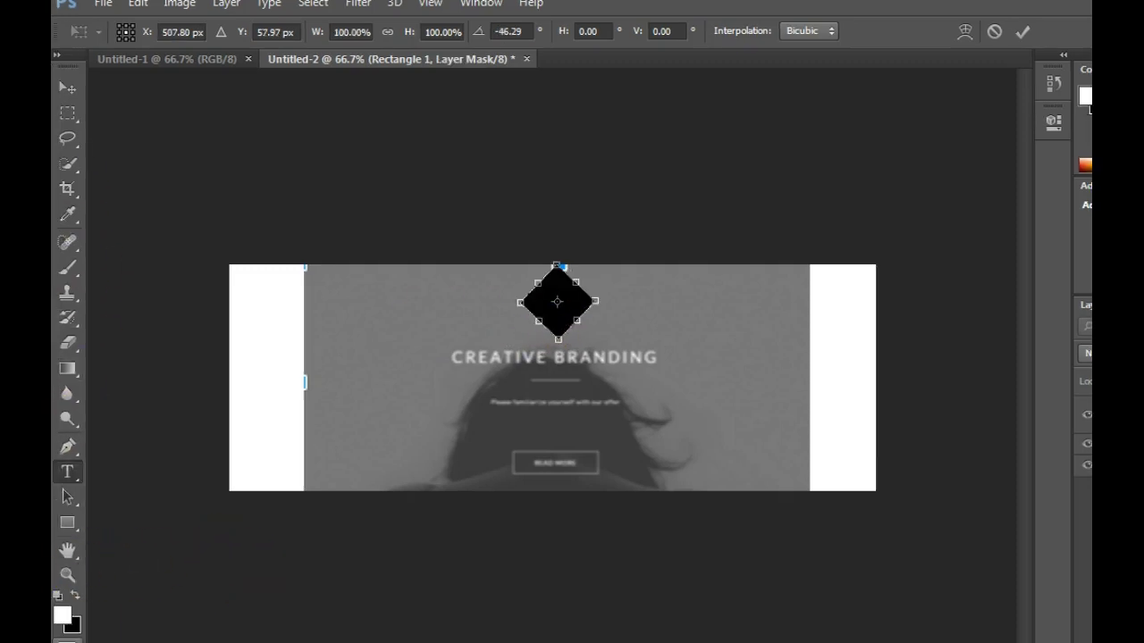
Apply the diamond's rotation, then start a text layer with a near-white text colour.
double_click(559, 291)
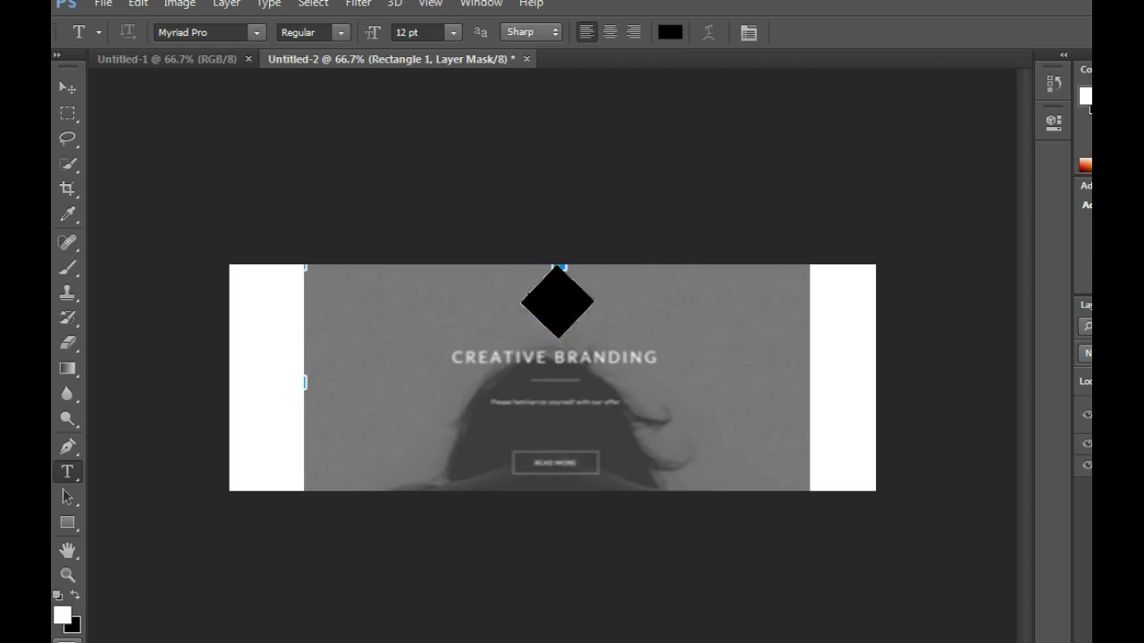
left_click(210, 311)
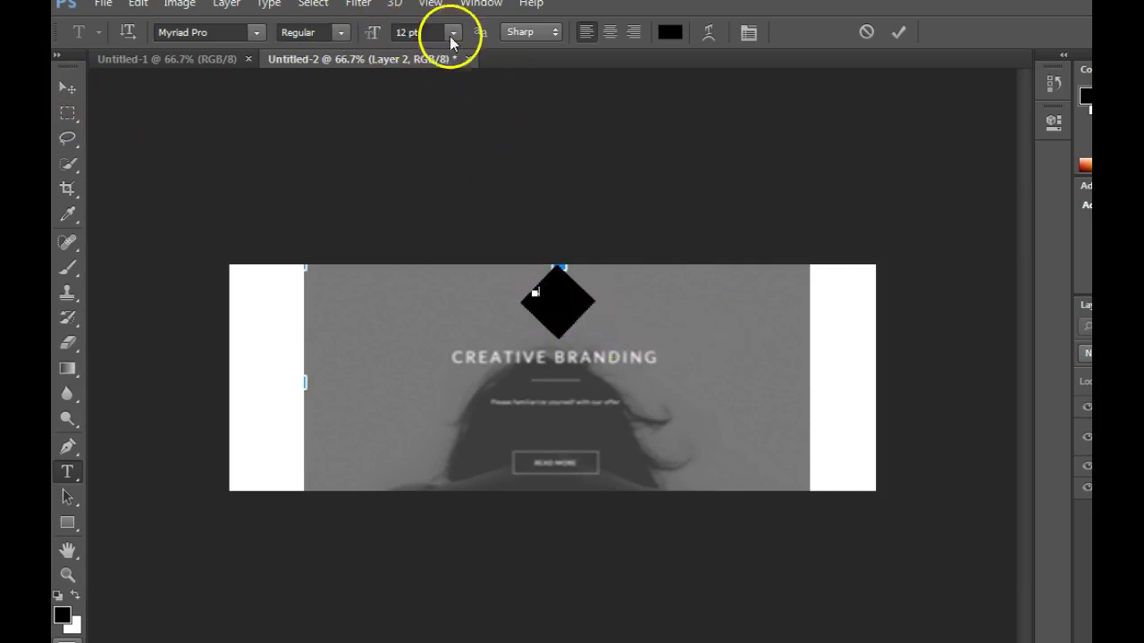
left_click(671, 34)
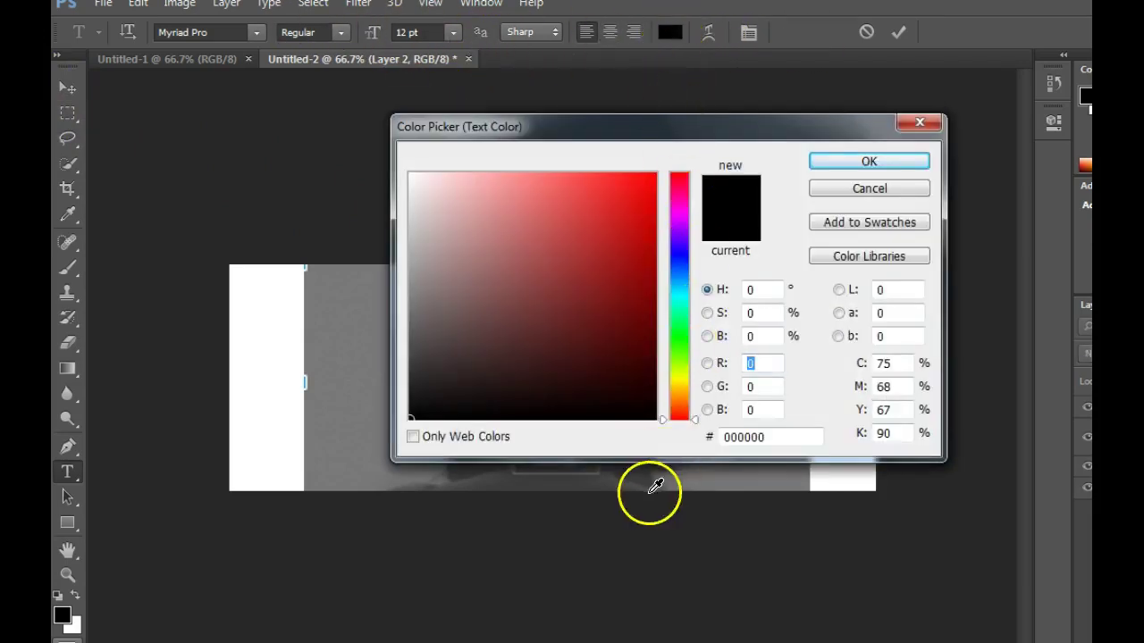
left_click(414, 174)
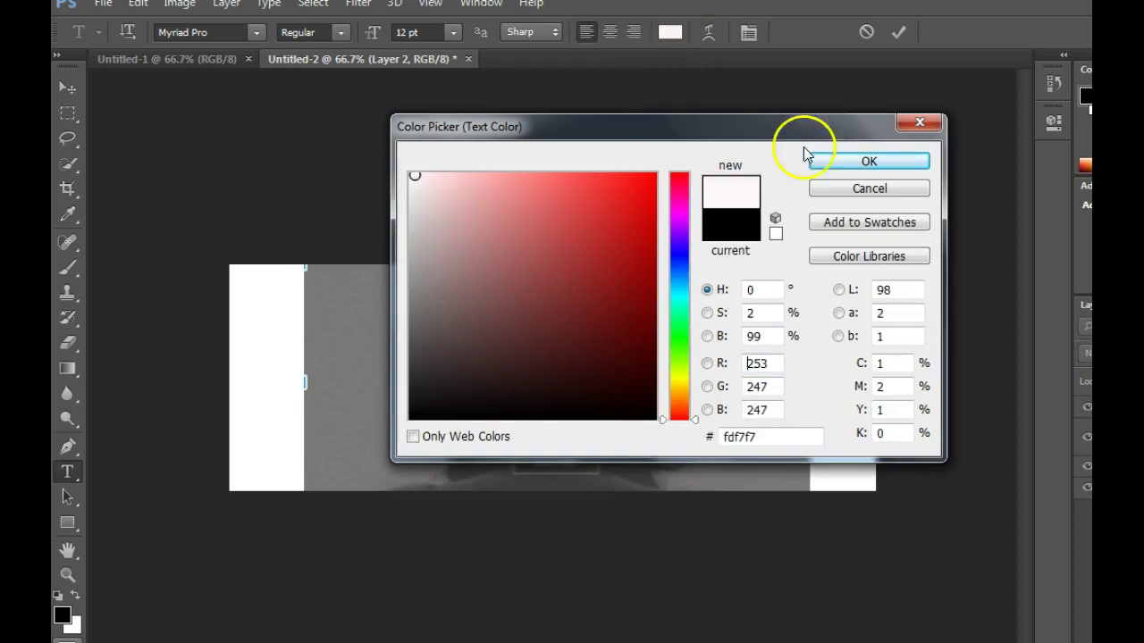
left_click(905, 166)
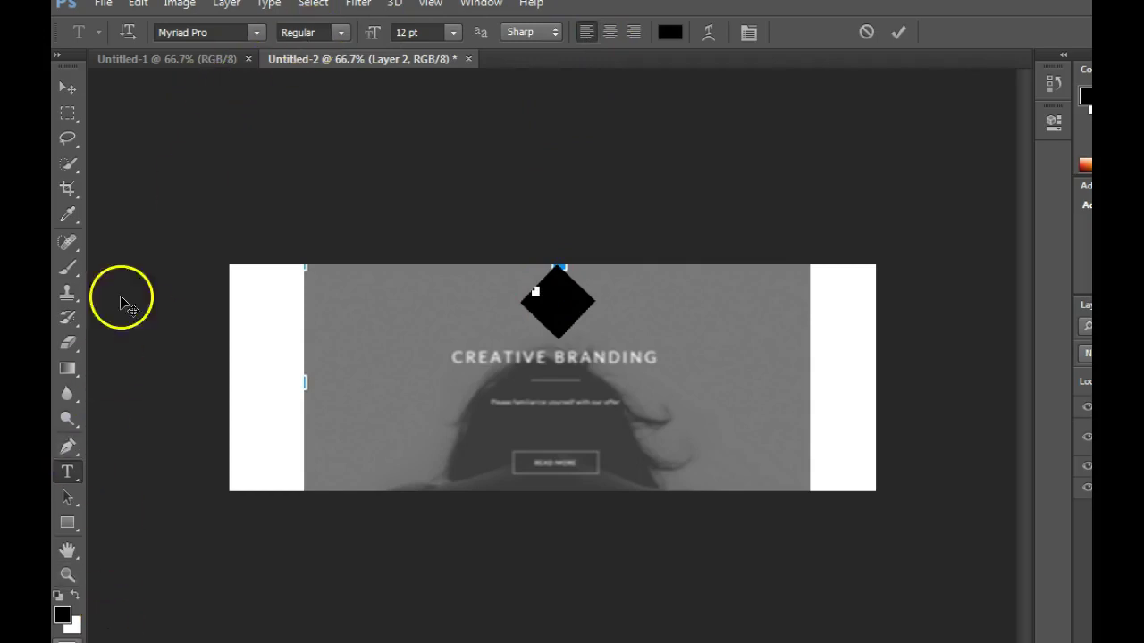
Enlarge the K letter with Free Transform and apply the resize.
left_click(67, 88)
key("ctrl+t")
left_click_drag(537, 292, 652, 309)
left_click(79, 473)
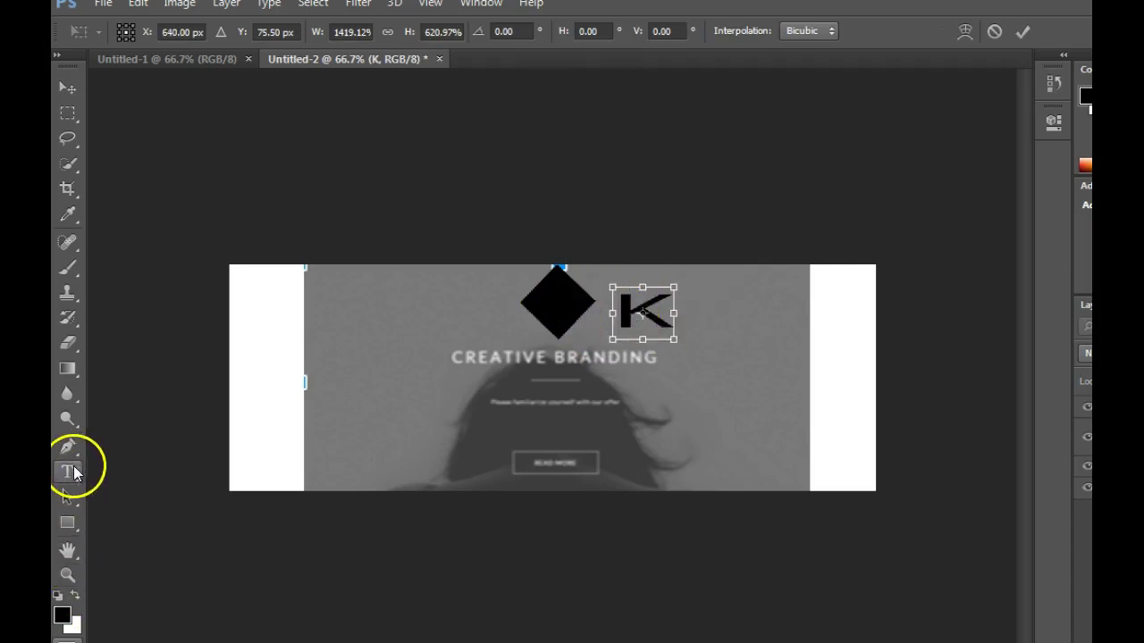
left_click(639, 275)
Recolour the K text to near-white fefbfb and commit it.
double_click(651, 312)
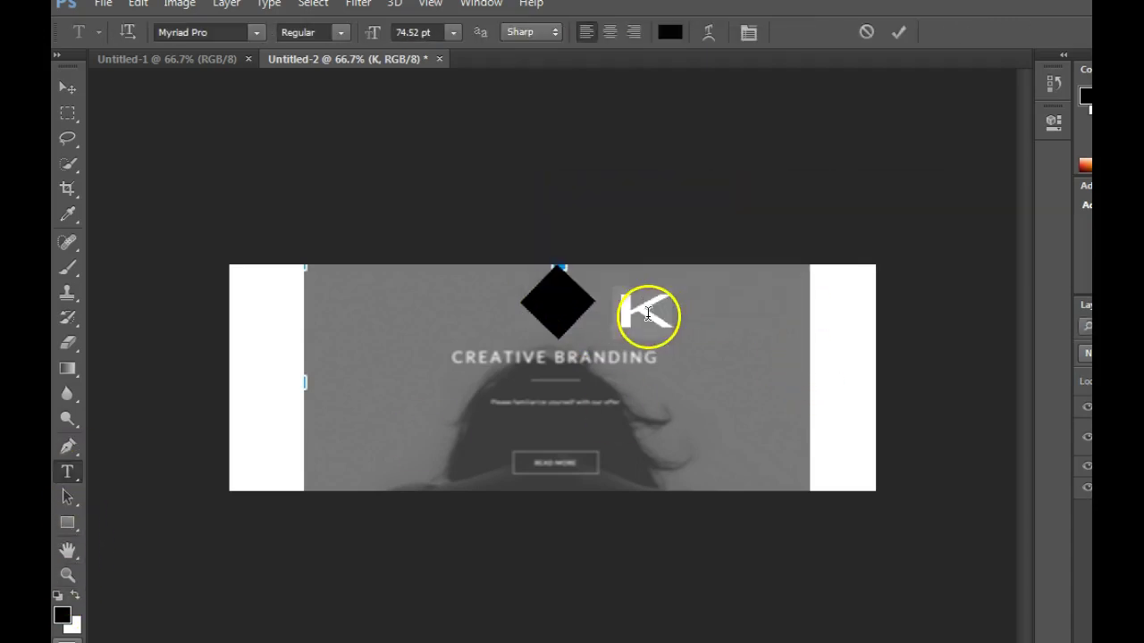
left_click(670, 33)
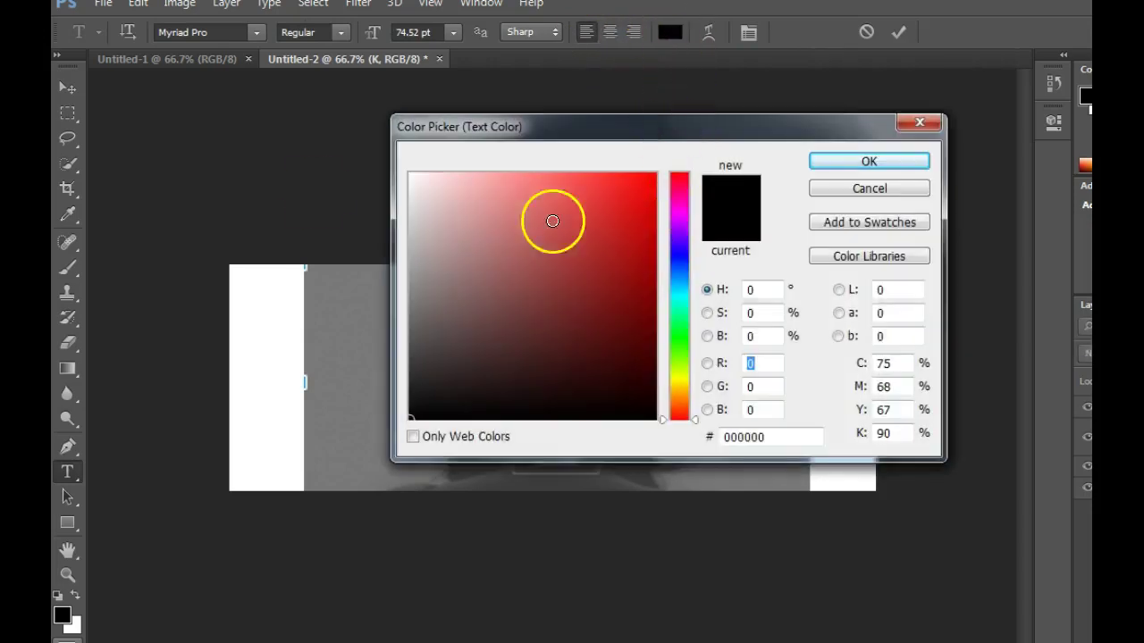
left_click(412, 173)
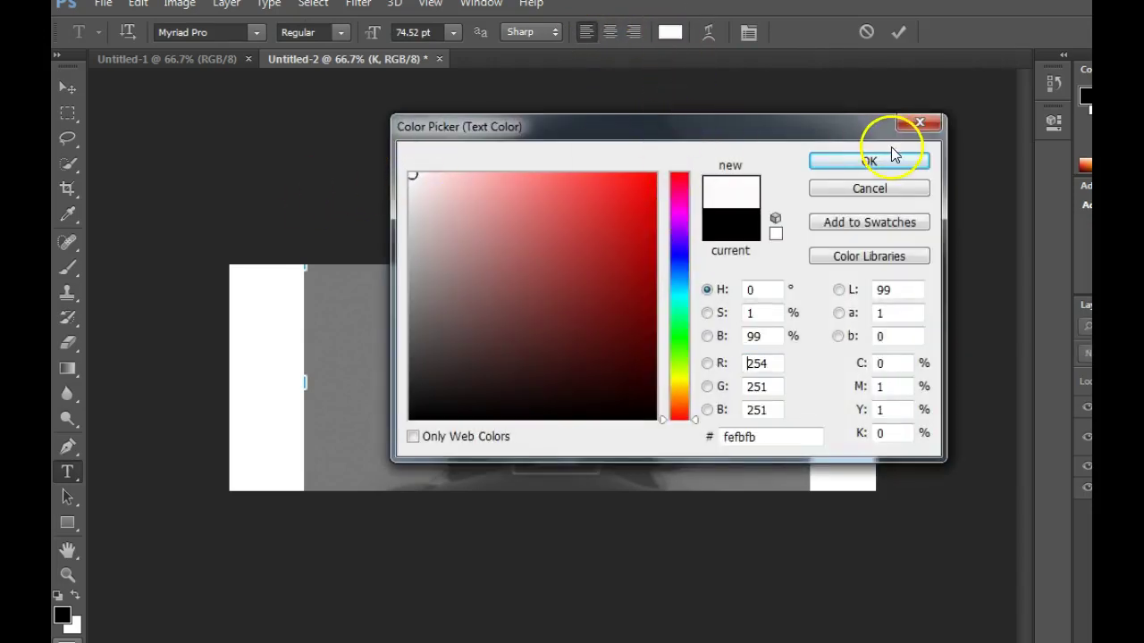
left_click(885, 165)
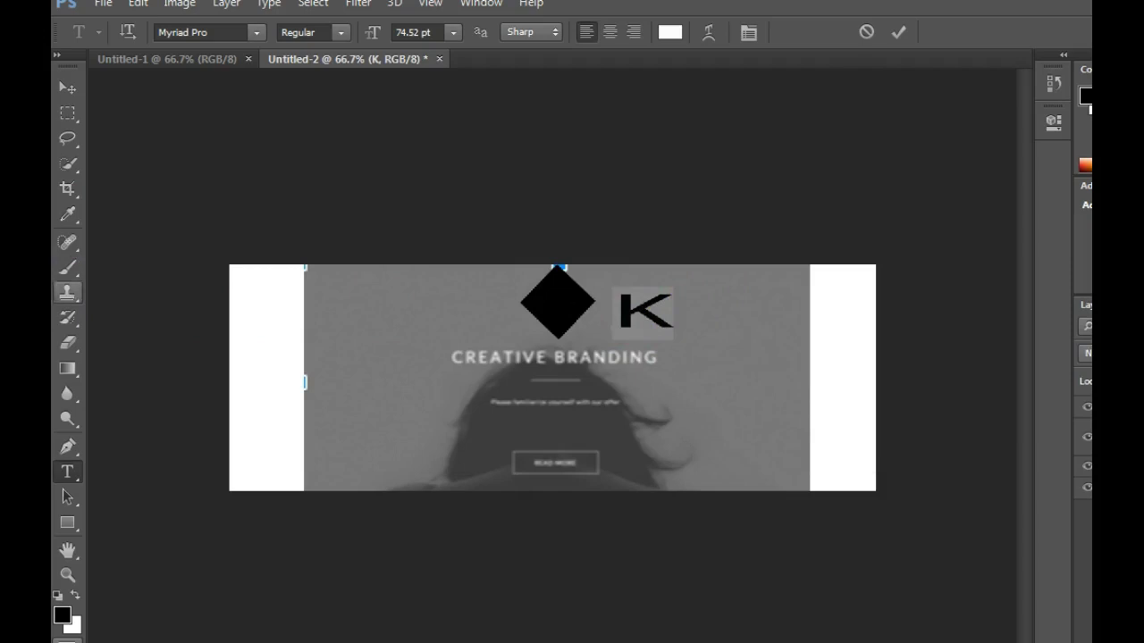
left_click(67, 87)
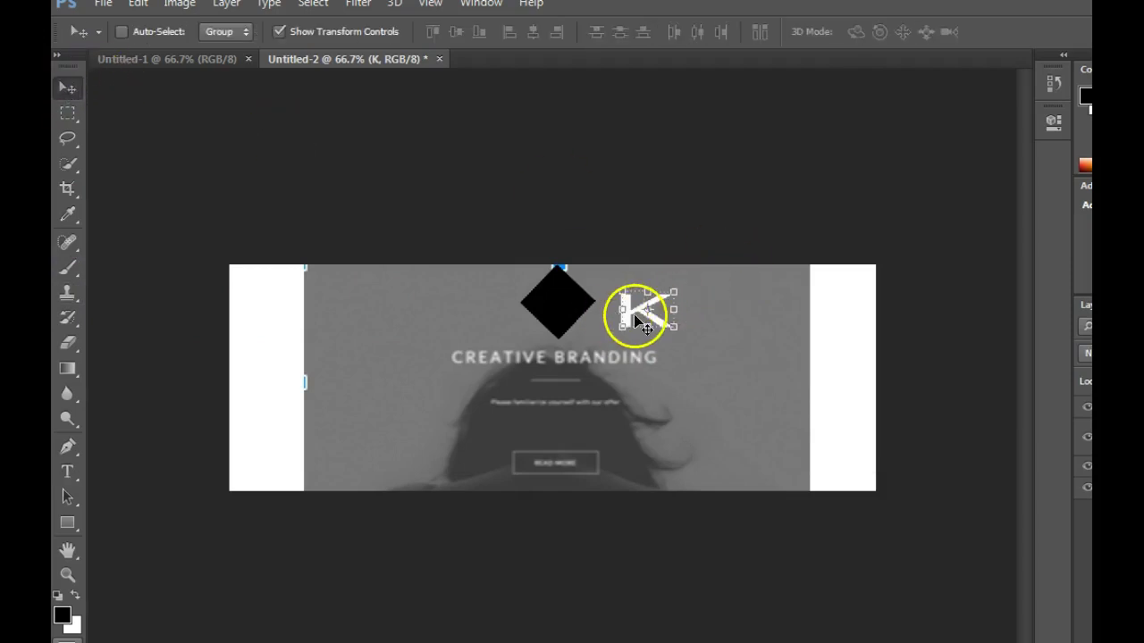
Add a Drop Shadow layer style to the K.
double_click(1081, 424)
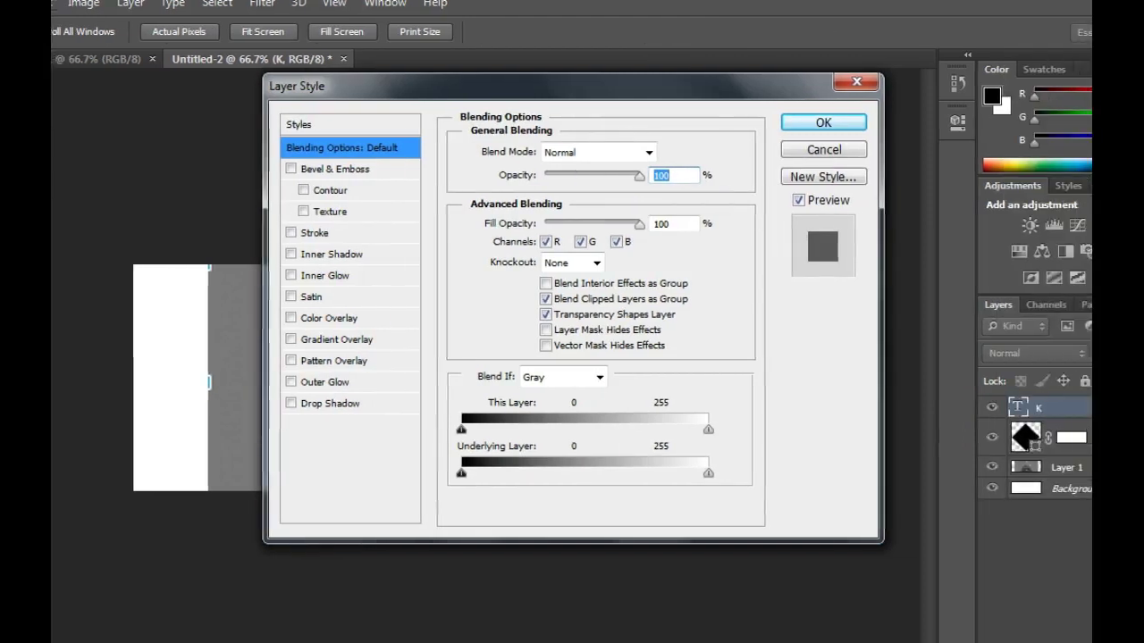
left_click(315, 405)
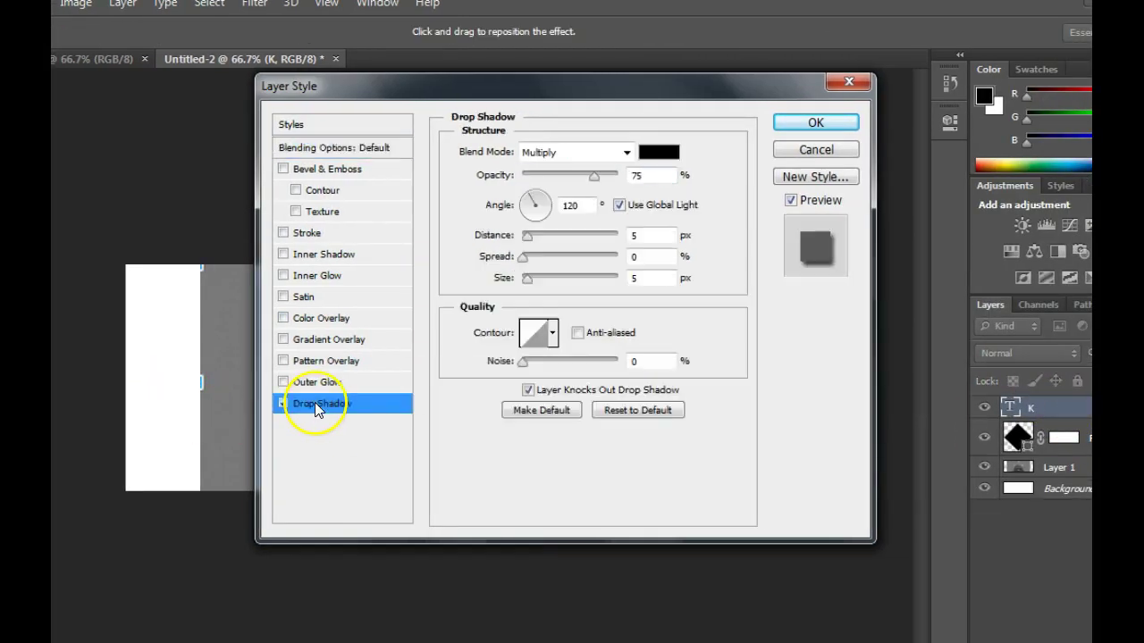
left_click(805, 125)
Narrow the K and centre it on the black diamond.
mouse_move(566, 330)
left_mouse_down()
mouse_move(550, 319)
mouse_move(552, 338)
left_mouse_up()
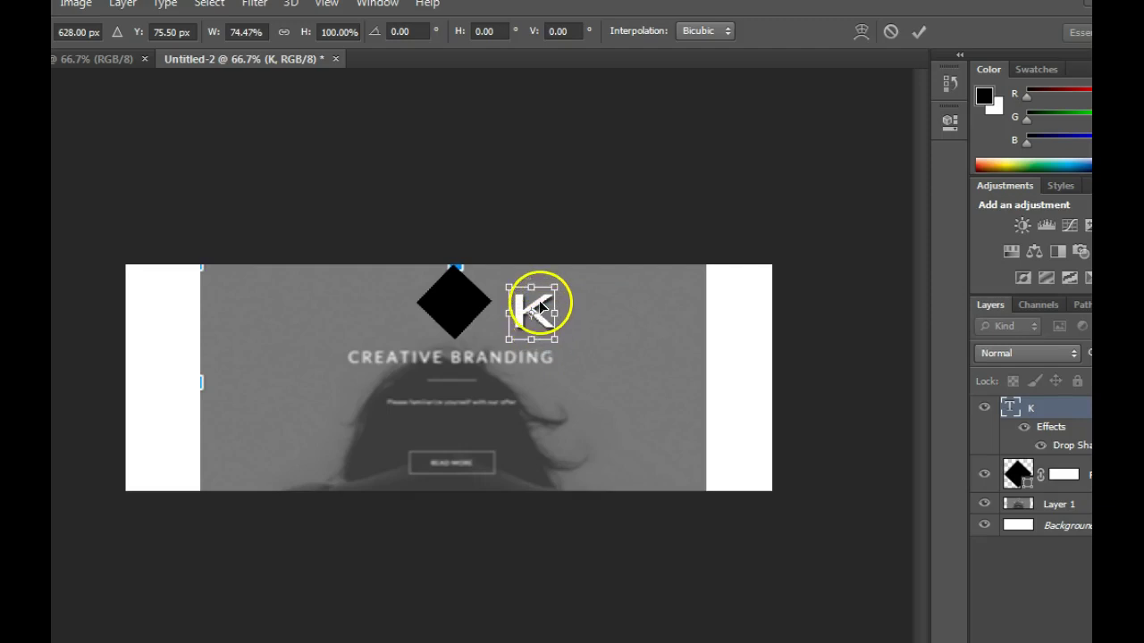
left_click_drag(535, 308, 462, 298)
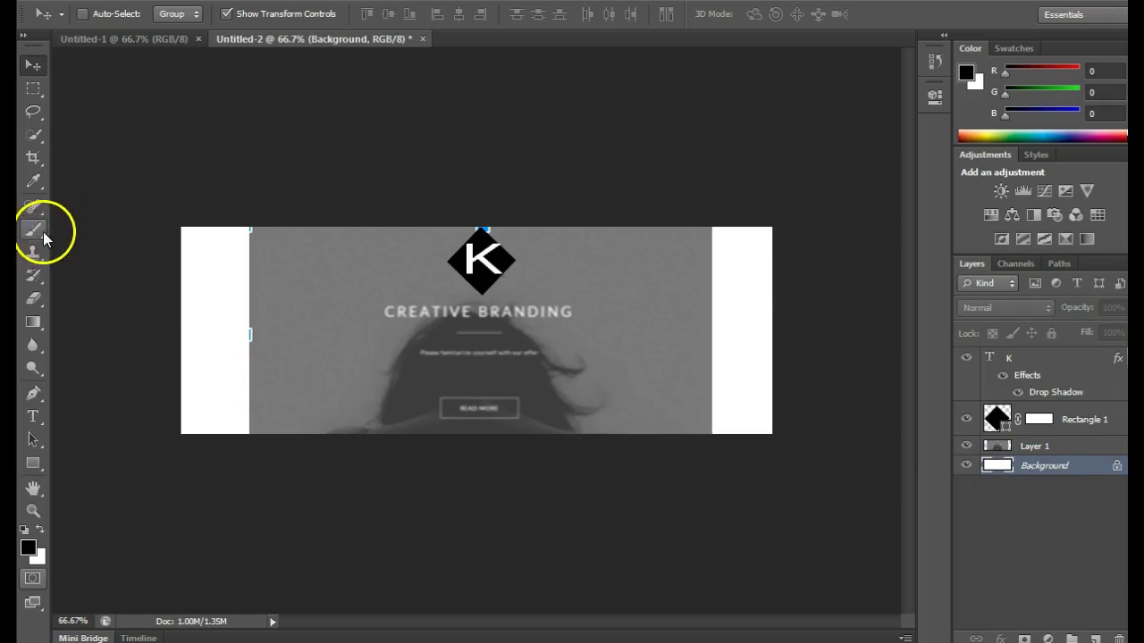
left_click(34, 322)
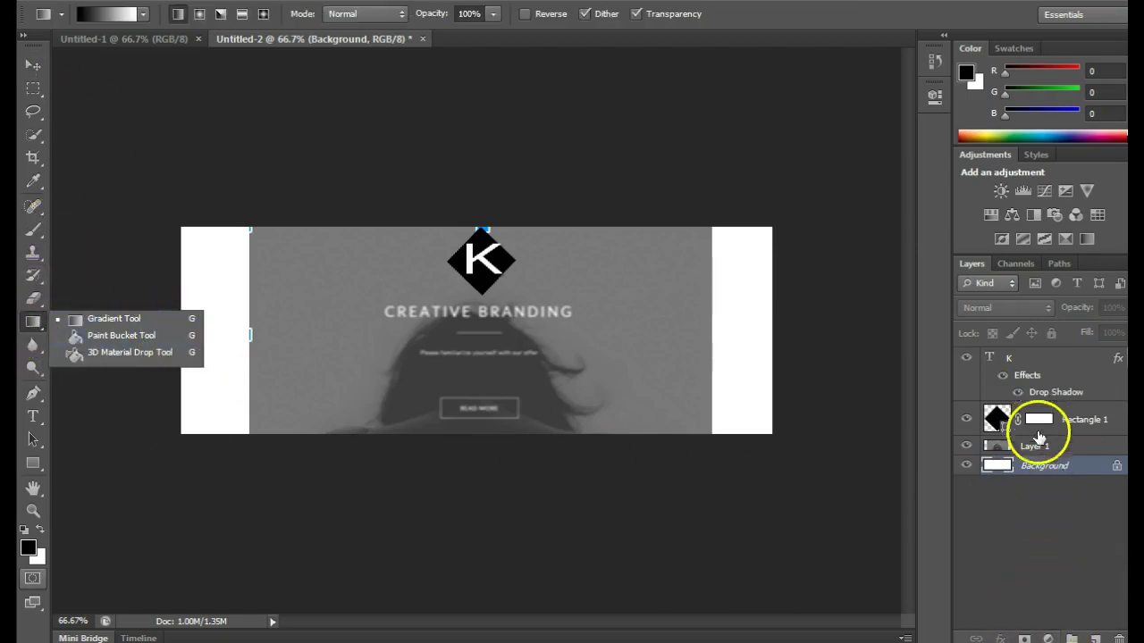
left_click(1034, 468)
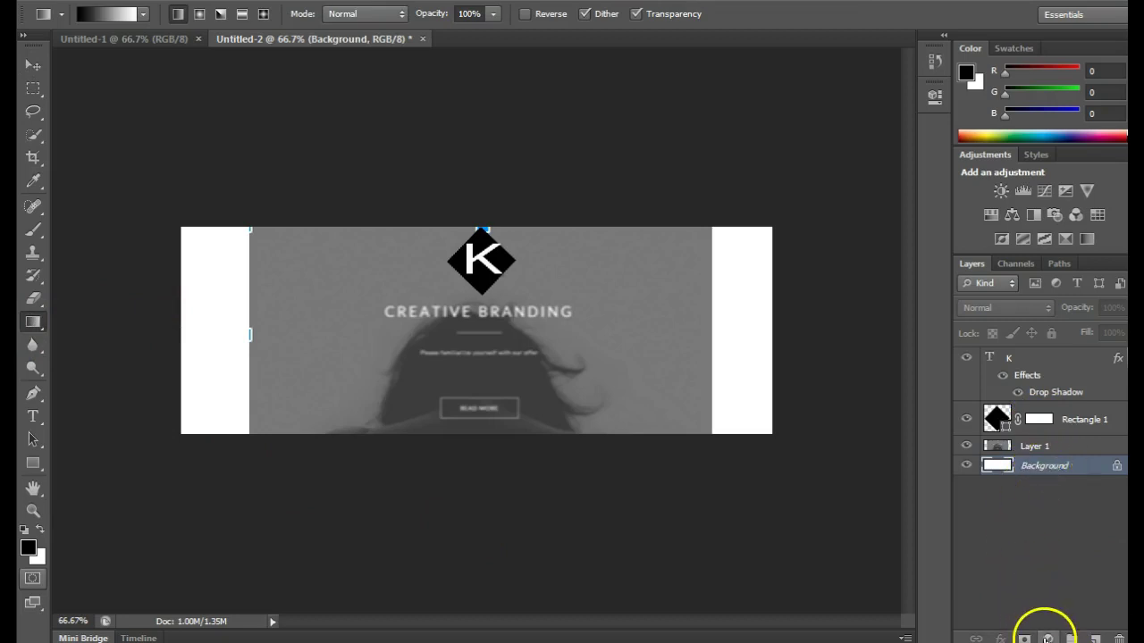
Add a grey 797979 Solid Color fill layer sampled from the photo, dismissing the gradient error.
left_click(1050, 638)
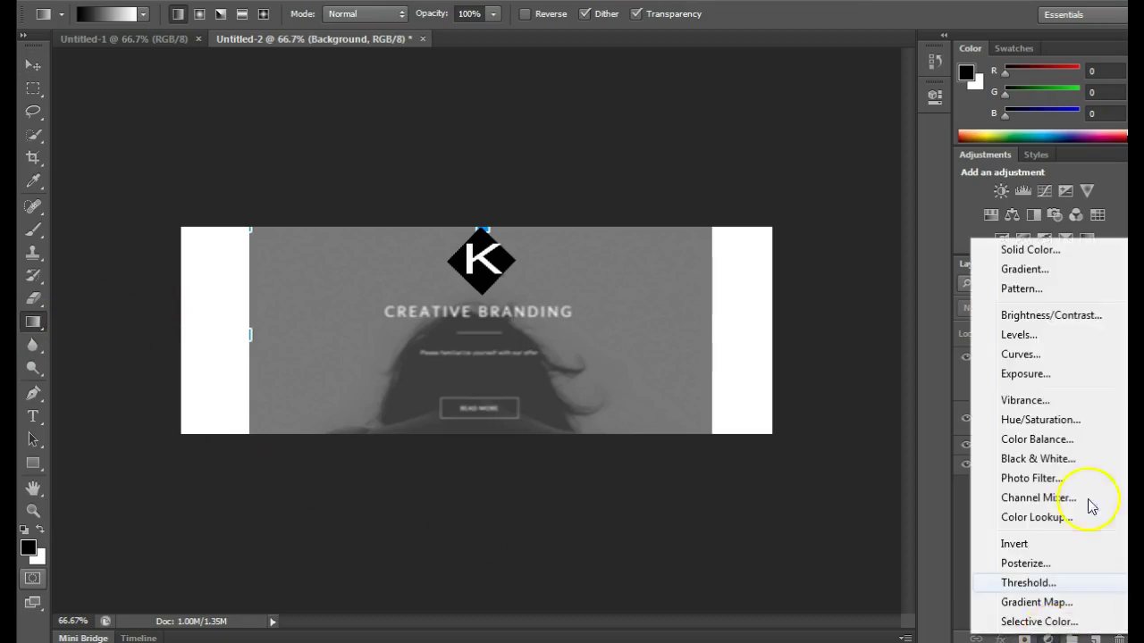
left_click(1061, 259)
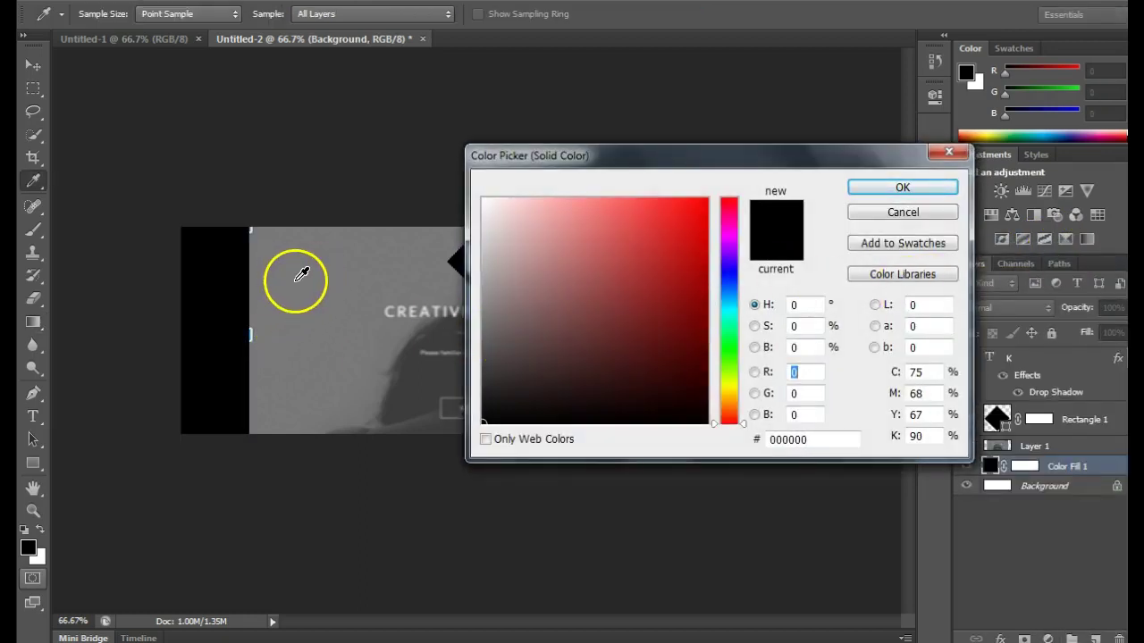
left_click(301, 276)
left_click(938, 190)
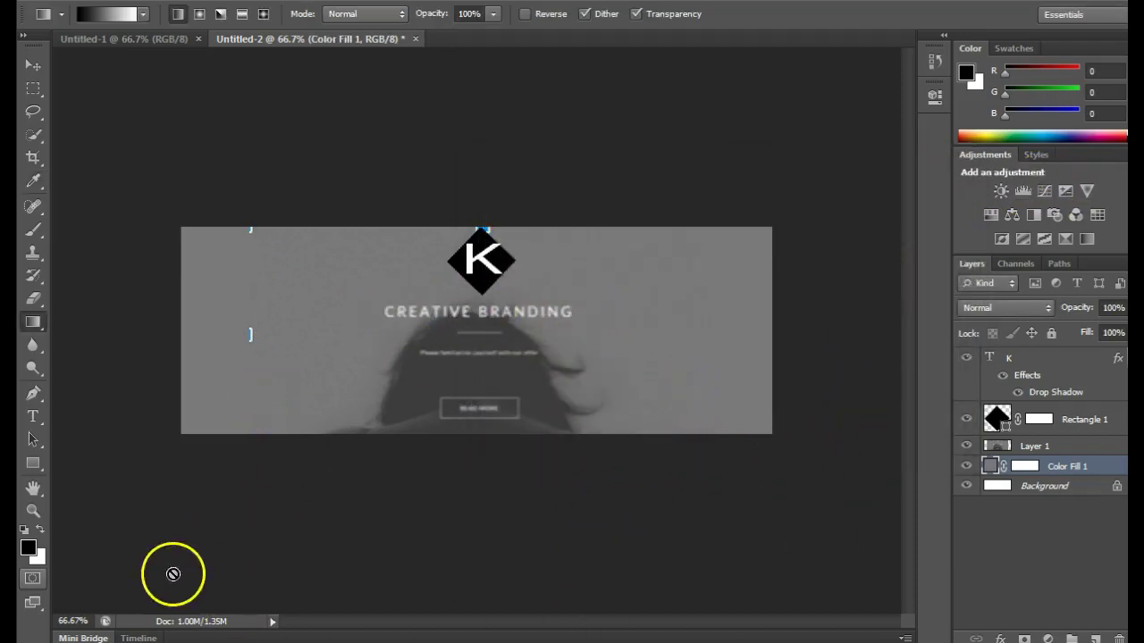
left_click(59, 418)
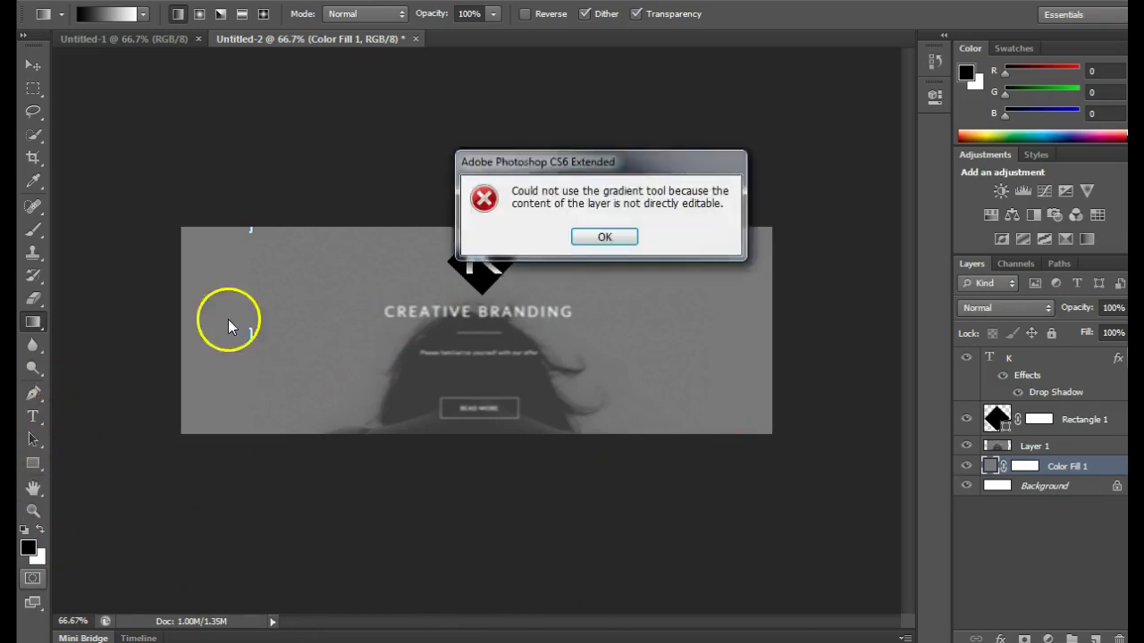
left_click(604, 238)
Erase the CREATIVE BRANDING lettering from the photo and centre the Designs by Kelly title under the diamond.
left_click(33, 416)
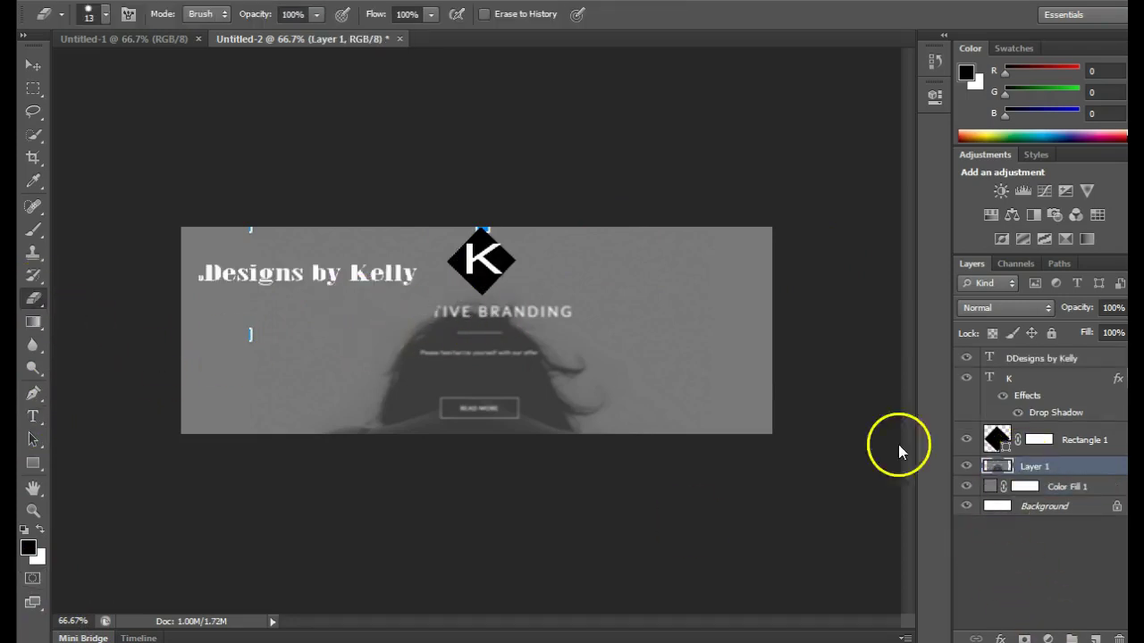
mouse_move(416, 306)
left_mouse_down()
mouse_move(570, 307)
mouse_move(405, 316)
mouse_move(460, 312)
mouse_move(143, 358)
left_mouse_up()
left_click(33, 65)
left_click_drag(1019, 473, 1037, 377)
left_click(1034, 358)
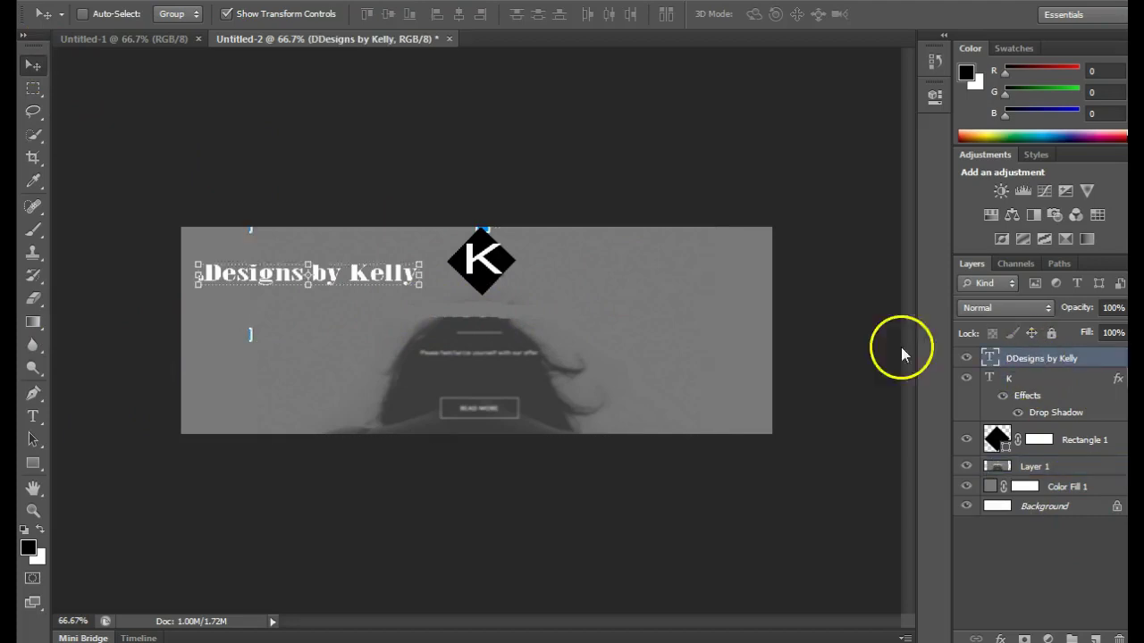
left_click_drag(245, 279, 428, 314)
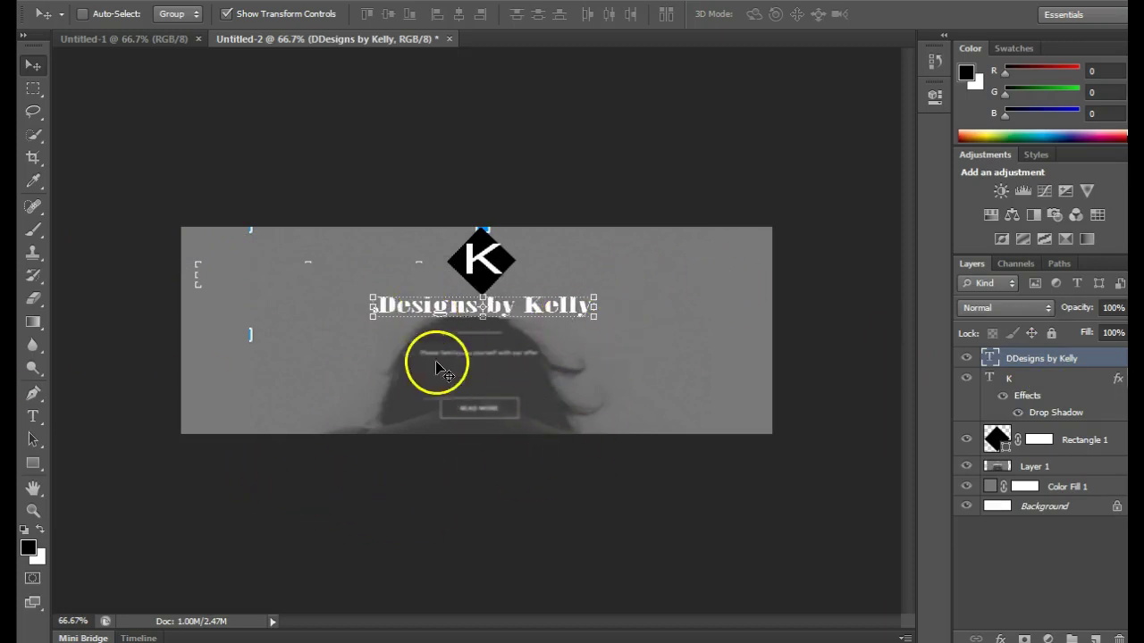
Add a divider line with Drop Shadow and Bevel & Emboss, then enlarge the 'HTML, CSS, PHOTOSHOP, AND MORE' subtitle.
left_click(34, 463)
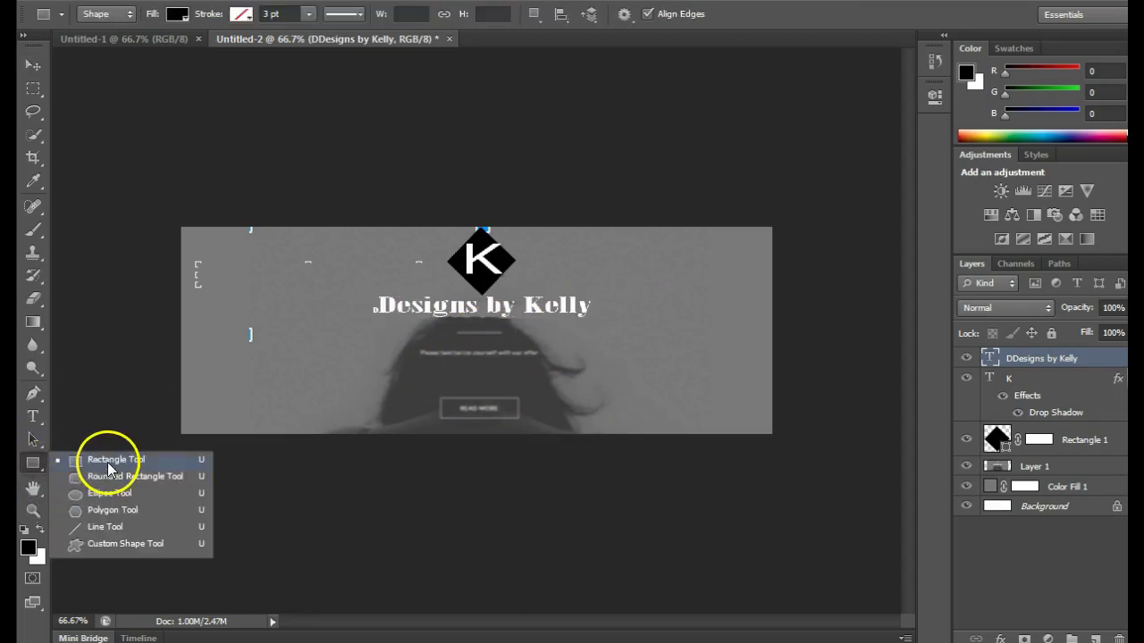
left_click(100, 533)
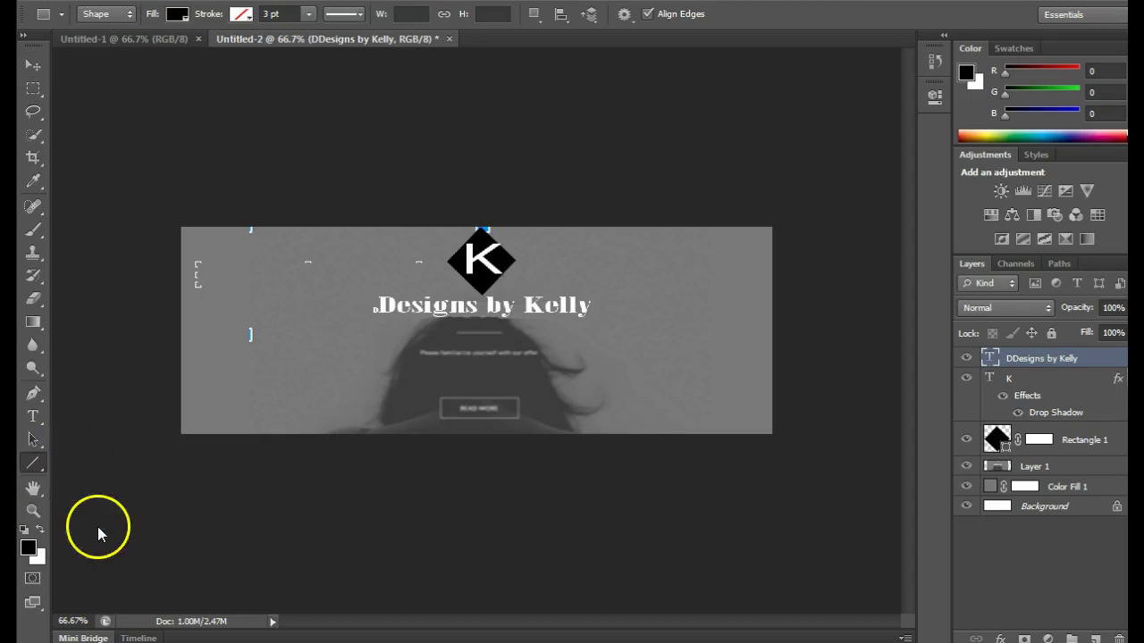
left_click_drag(444, 334, 512, 334)
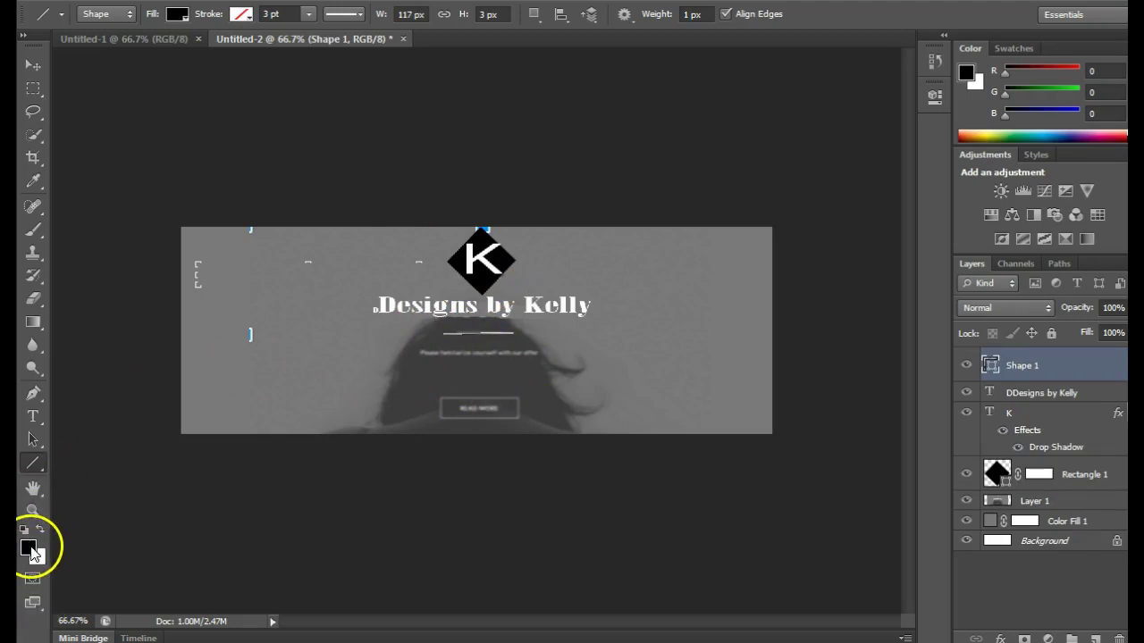
double_click(1074, 375)
left_click(351, 355)
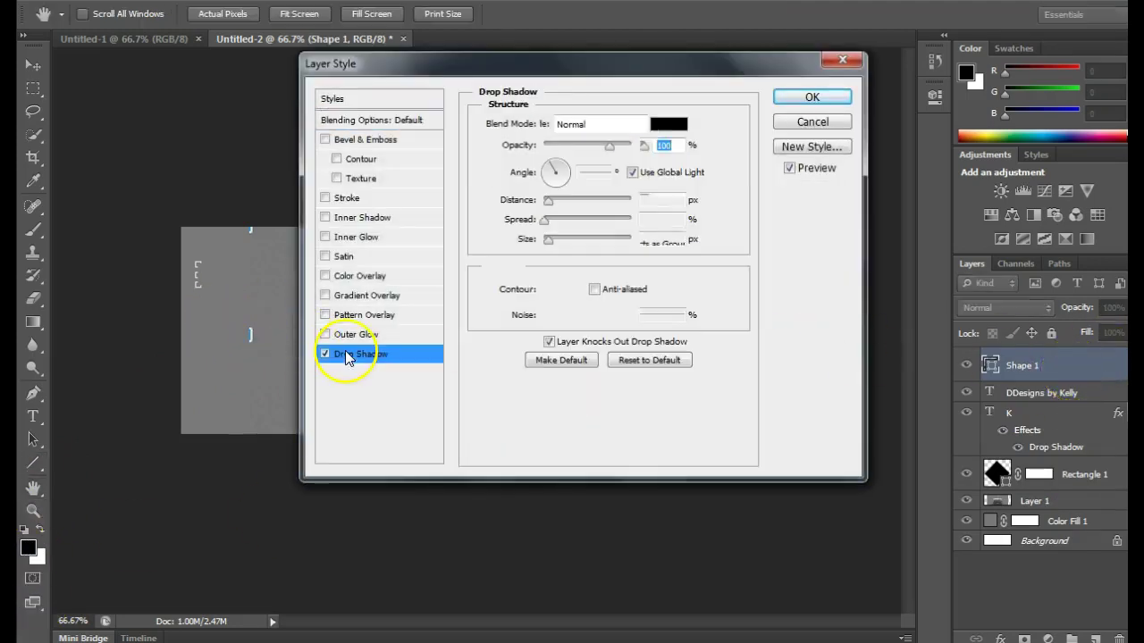
left_click(356, 140)
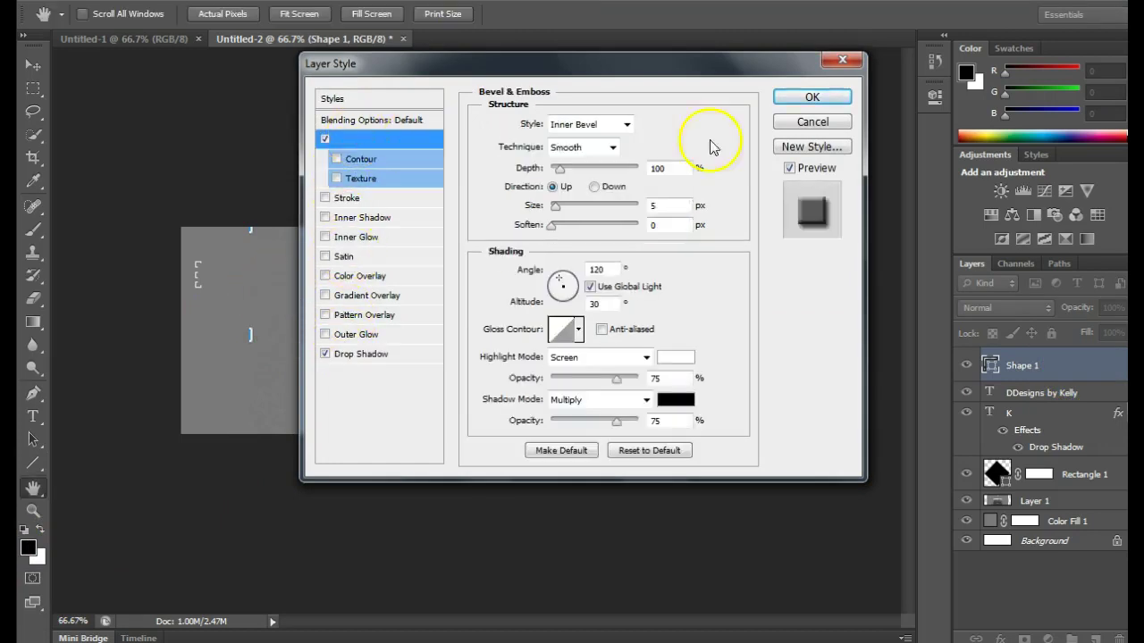
left_click(811, 98)
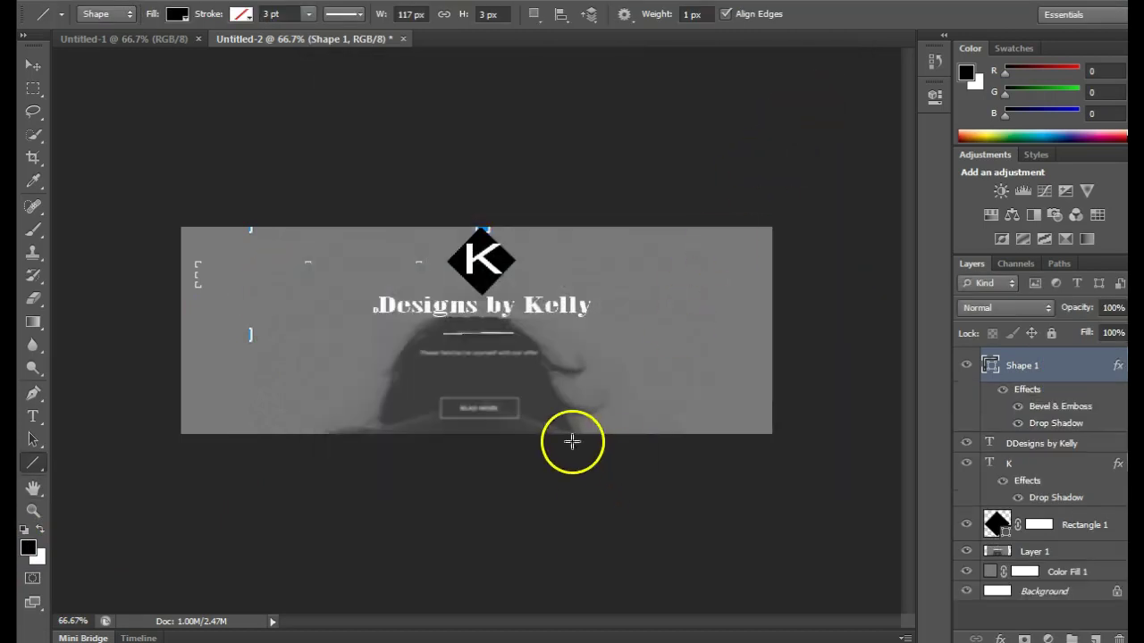
left_click(41, 458)
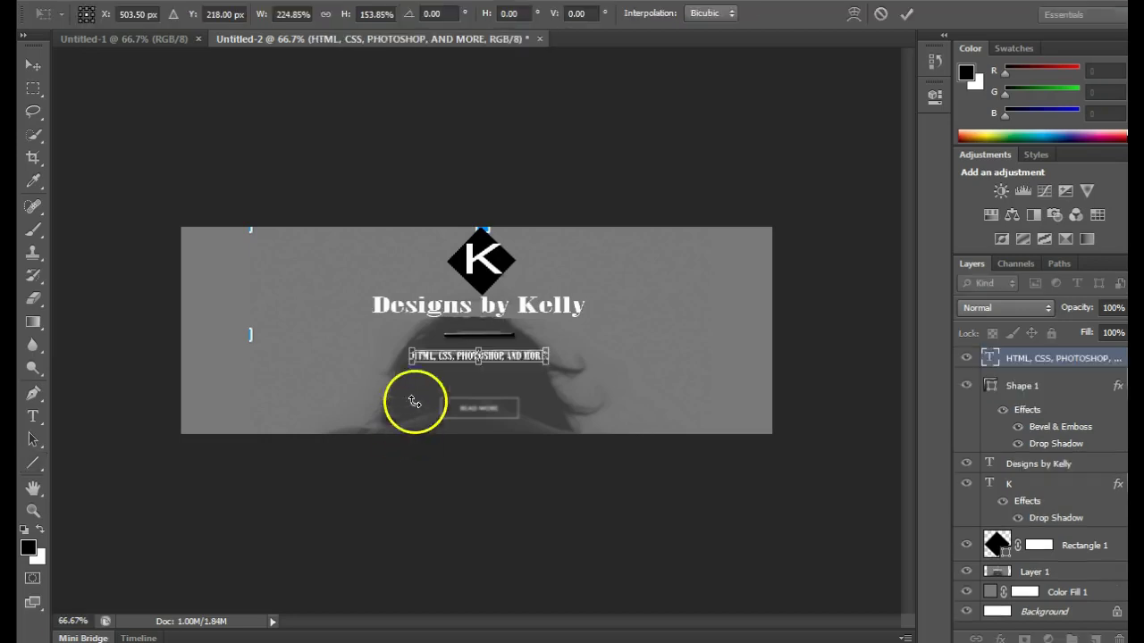
left_click_drag(414, 401, 556, 356)
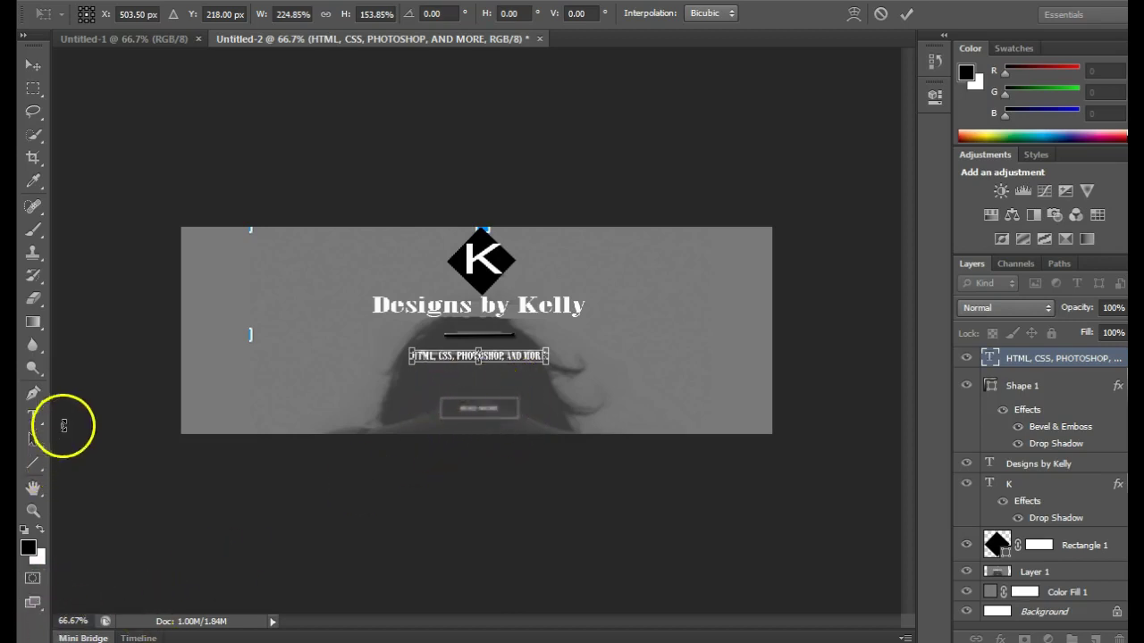
Commit the subtitle resize and draw a rectangle over the Read More button.
left_click(34, 462)
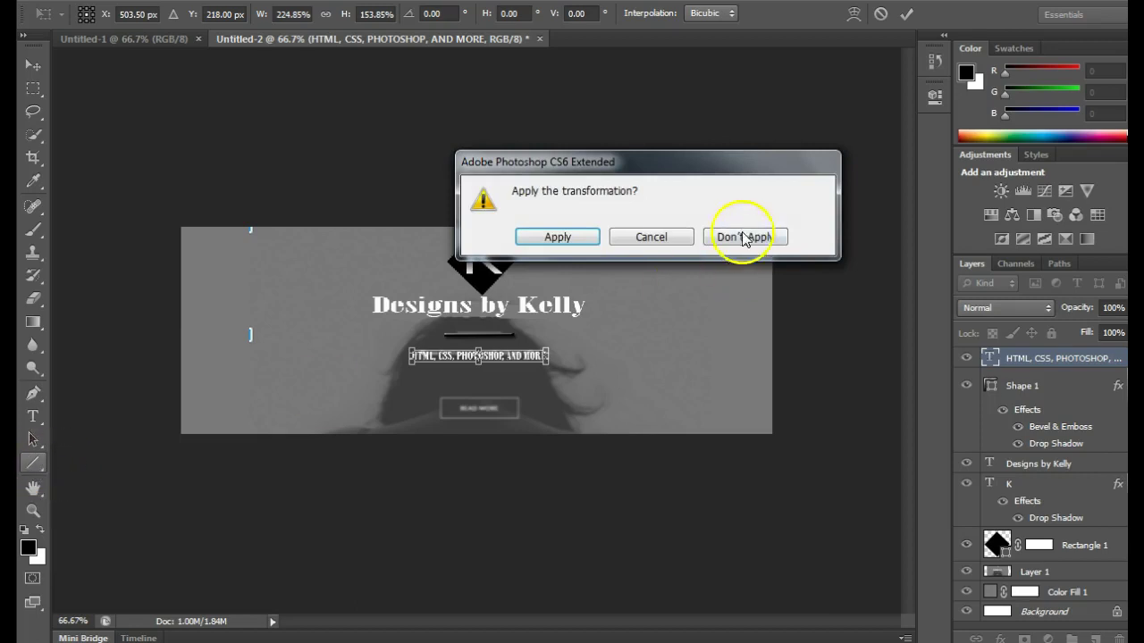
left_click(558, 237)
right_click(34, 464)
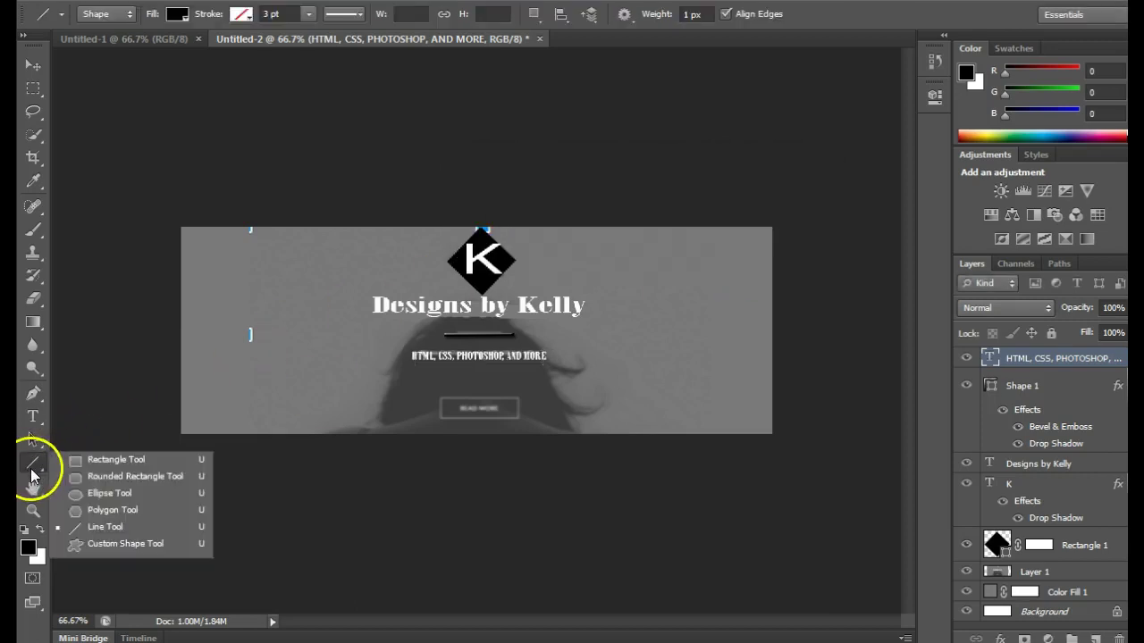
left_click(101, 460)
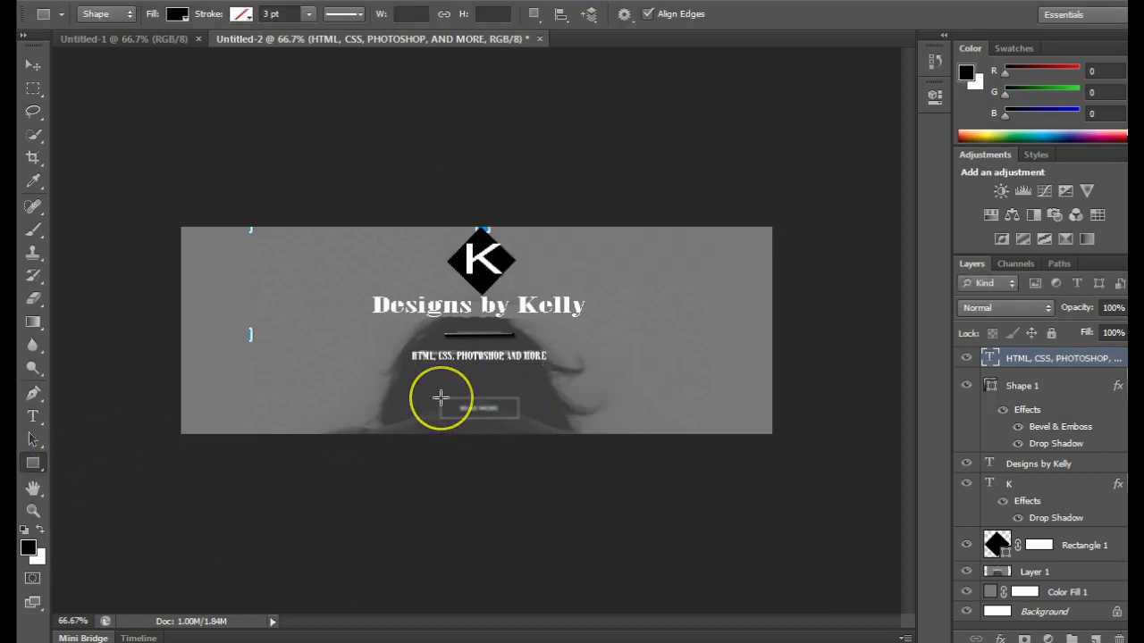
left_click_drag(440, 398, 525, 422)
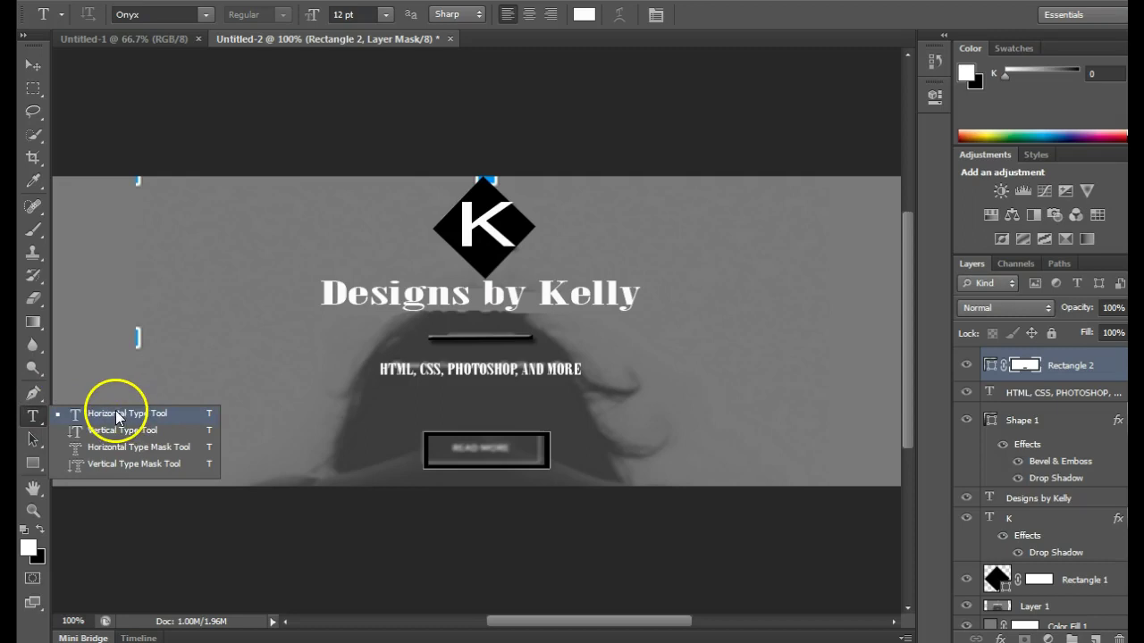
left_click(116, 418)
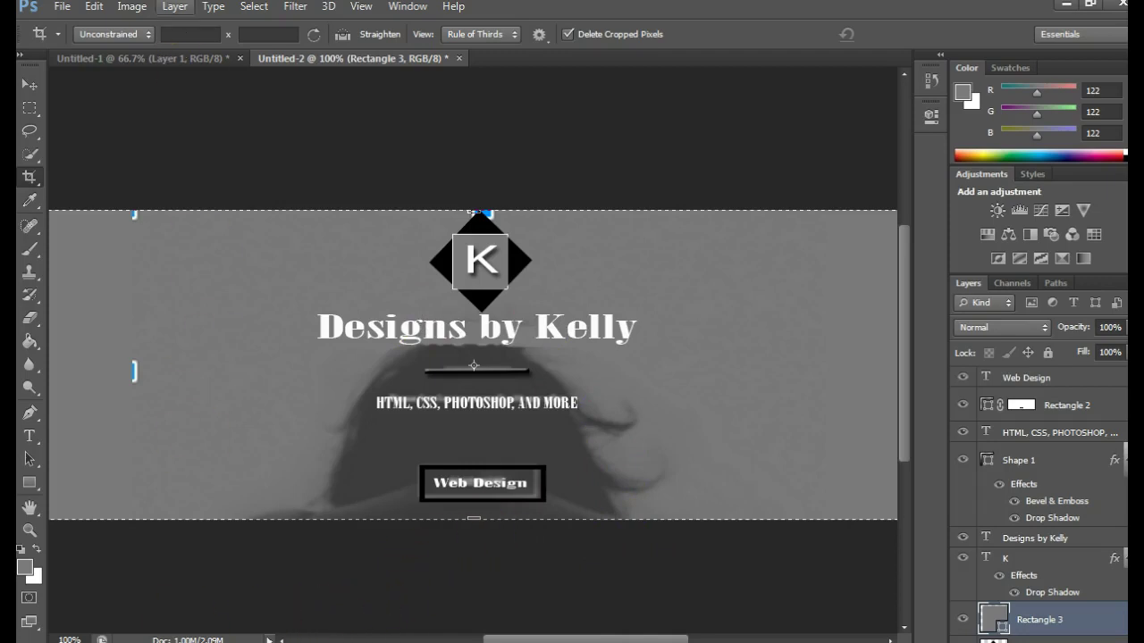
In Untitled-1, quick-select the hair and the lower-left shoulder.
left_click(162, 58)
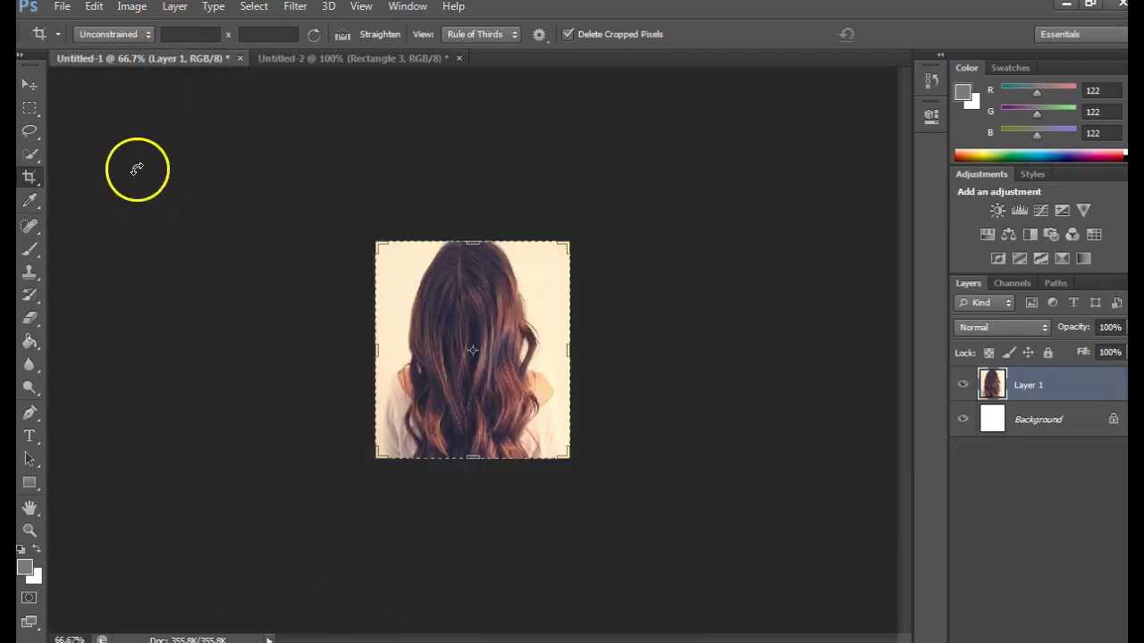
left_click_drag(30, 153, 97, 148)
mouse_move(506, 294)
left_mouse_down()
mouse_move(466, 263)
mouse_move(471, 449)
mouse_move(435, 455)
mouse_move(419, 440)
mouse_move(422, 430)
mouse_move(520, 453)
mouse_move(529, 353)
mouse_move(531, 416)
left_mouse_up()
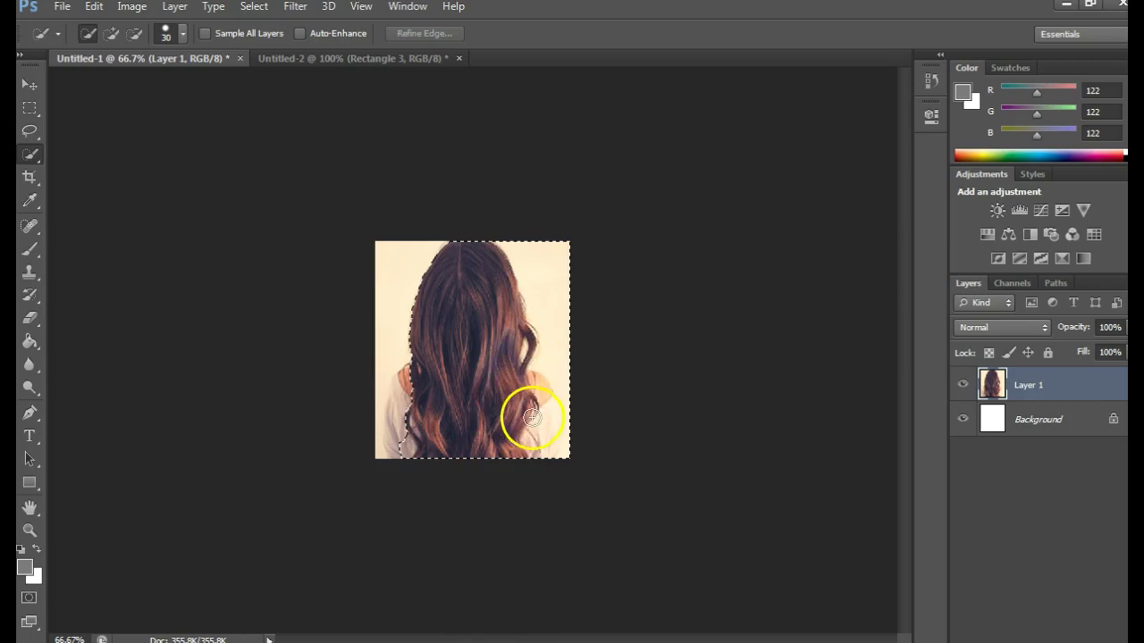
left_click_drag(405, 401, 396, 401)
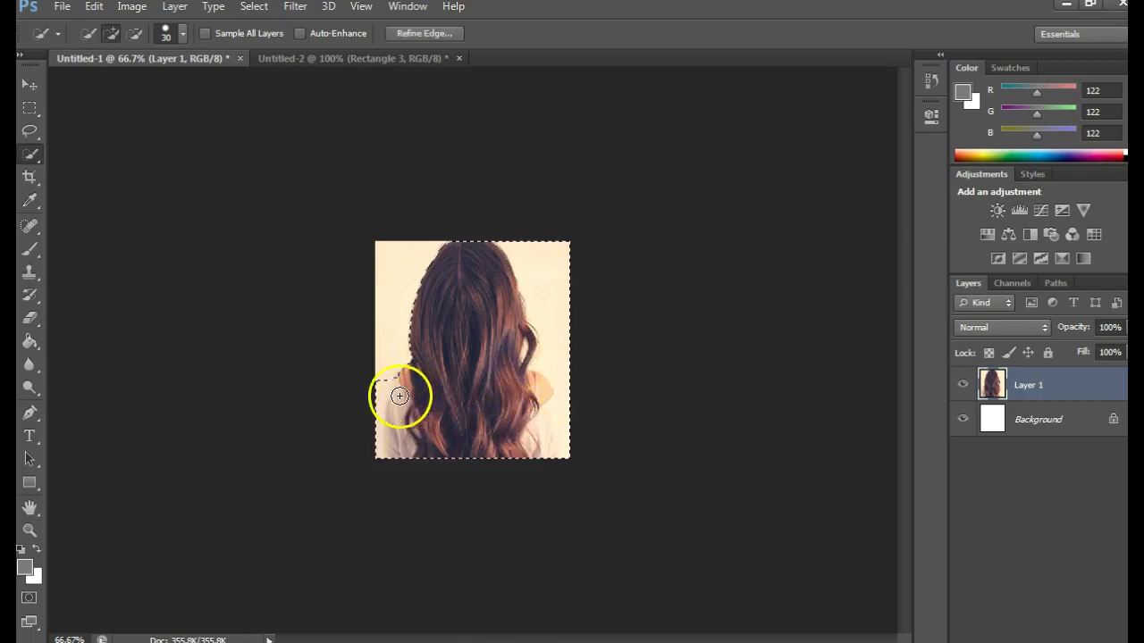
Trim background off the selection edge and mask the photo to the selected hair.
key("alt")
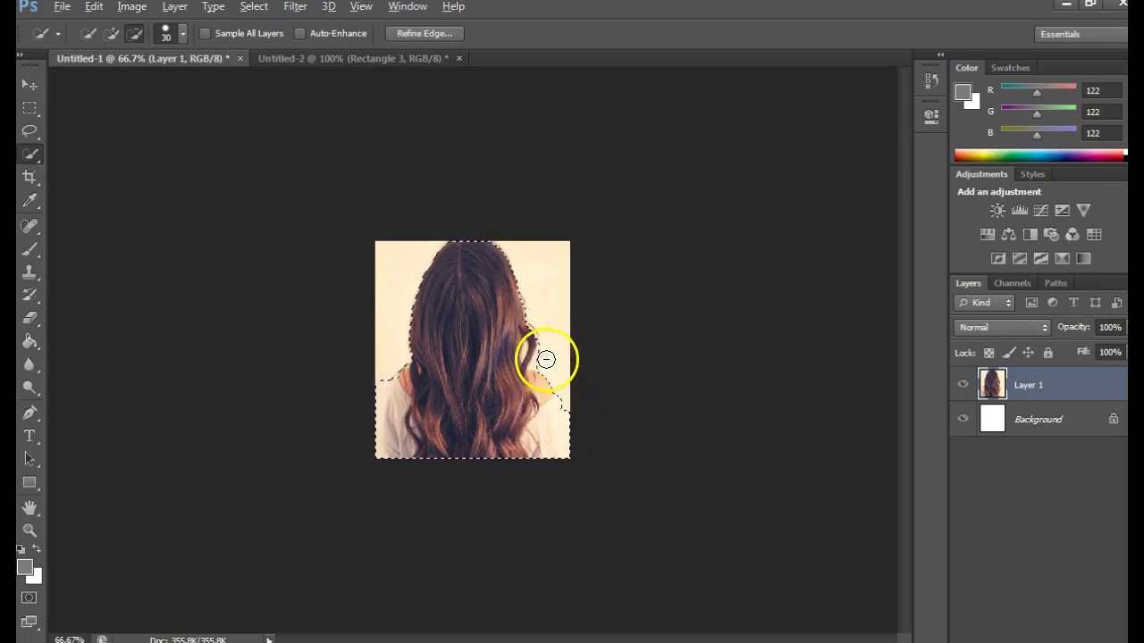
mouse_move(383, 384)
left_mouse_down()
mouse_move(370, 403)
mouse_move(376, 450)
left_mouse_up()
key("alt")
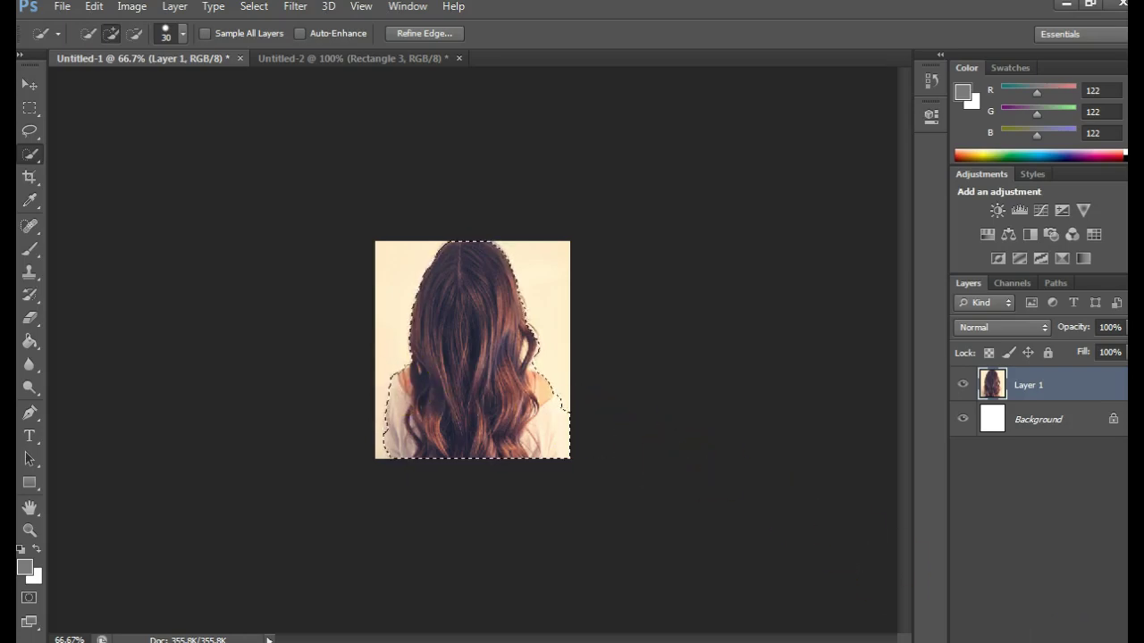
left_click(1012, 642)
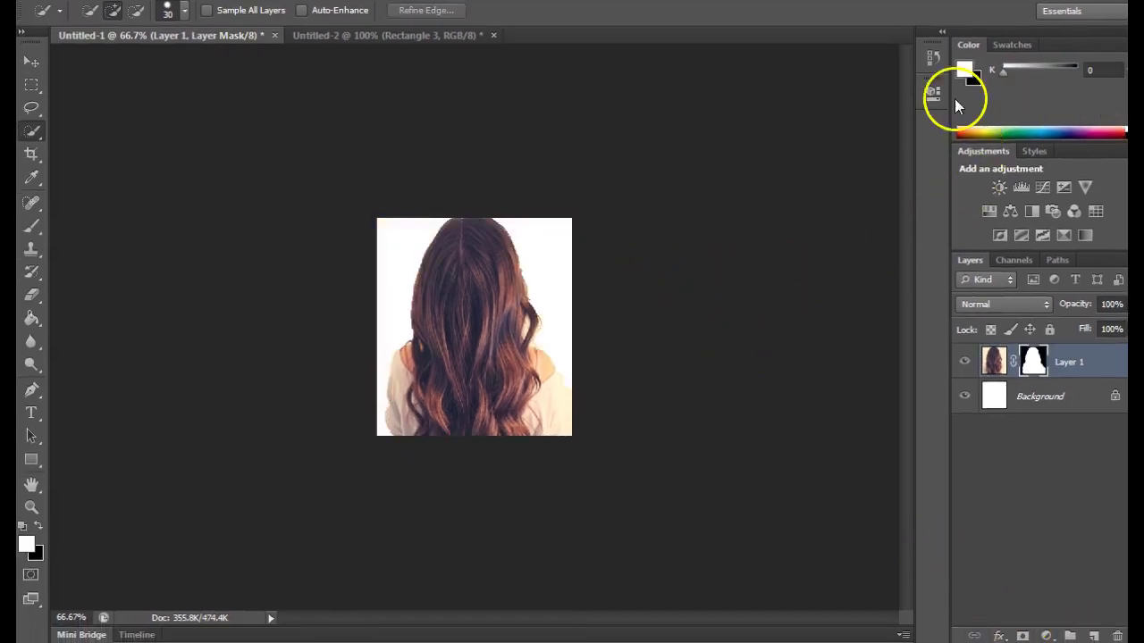
Check the mask's edge refinement, then drag the masked hair photo into the Untitled-2 banner.
left_click(933, 91)
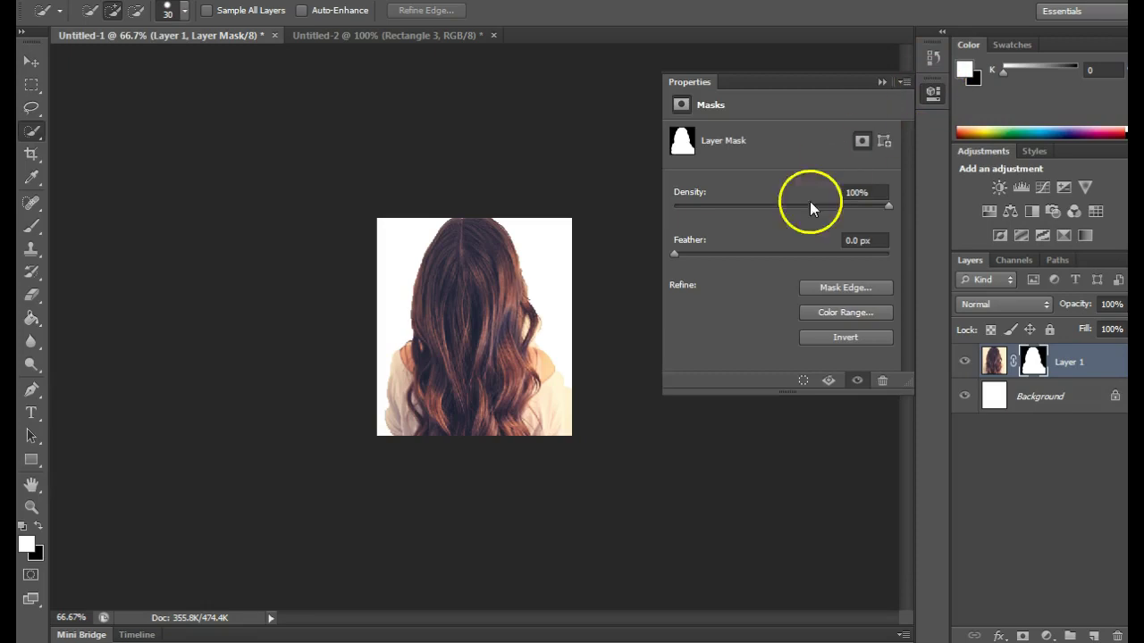
left_click(838, 289)
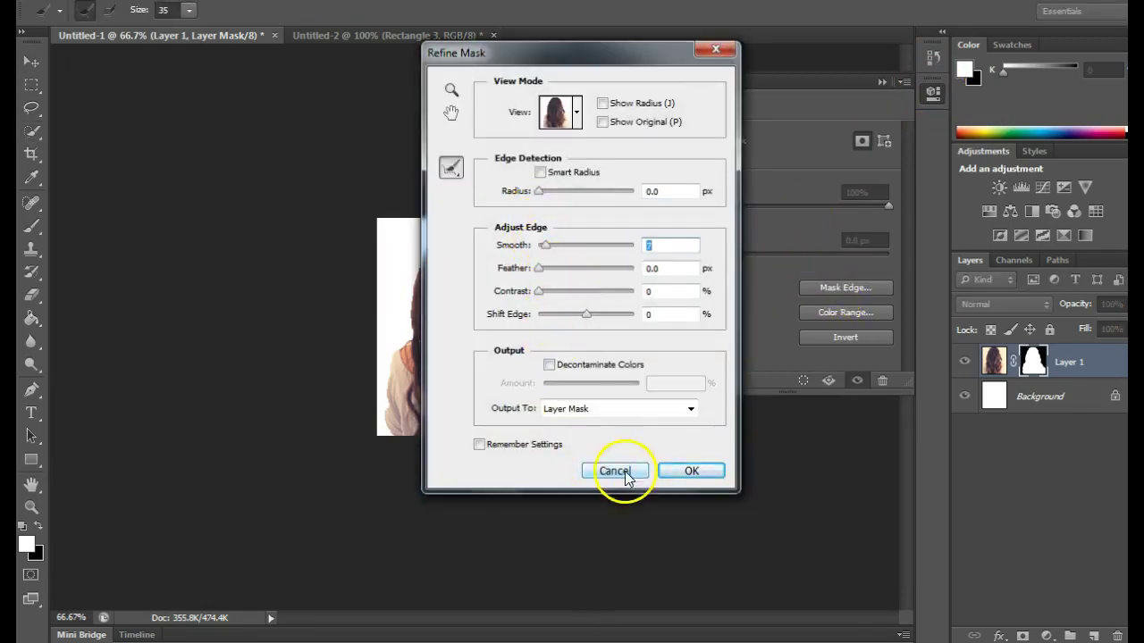
left_click(686, 474)
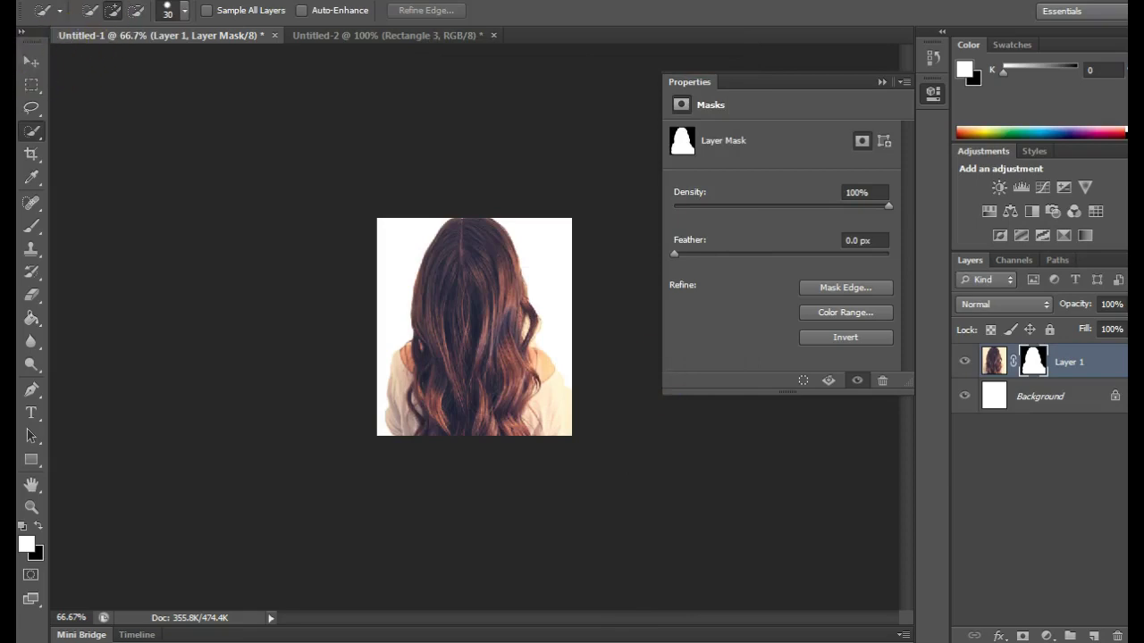
left_click(31, 67)
left_click_drag(491, 250, 416, 414)
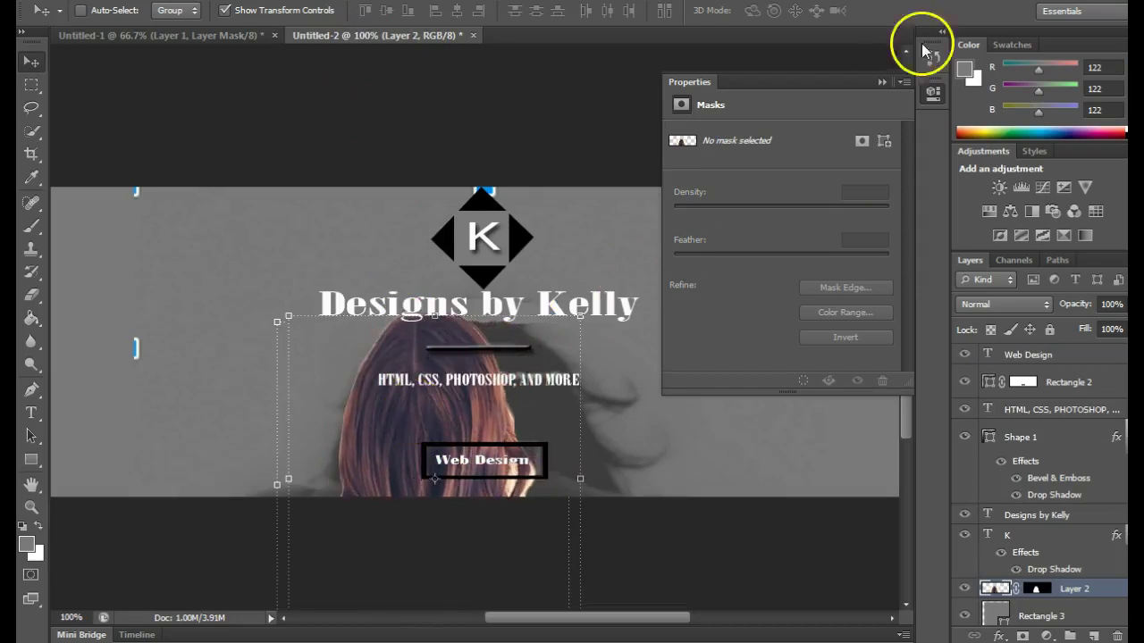
Enlarge the hair photo to about 178% and position it in the banner.
left_click(881, 81)
left_click_drag(581, 316, 755, 228)
left_click_drag(560, 252, 523, 414)
left_click_drag(695, 322, 784, 279)
left_click_drag(572, 340, 564, 404)
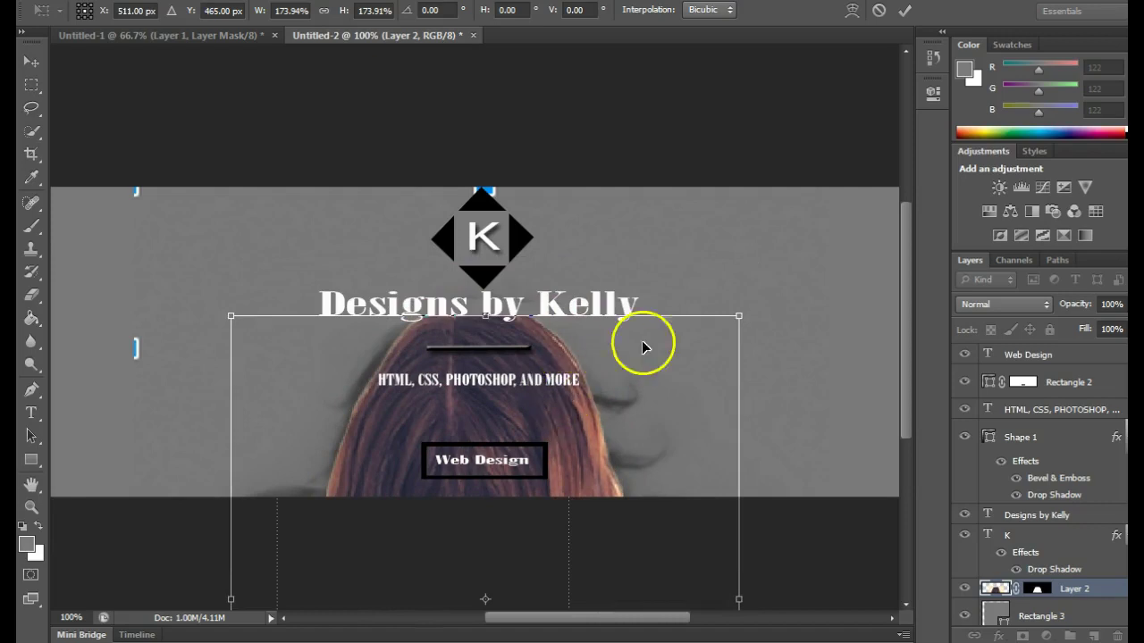
left_click_drag(741, 317, 747, 314)
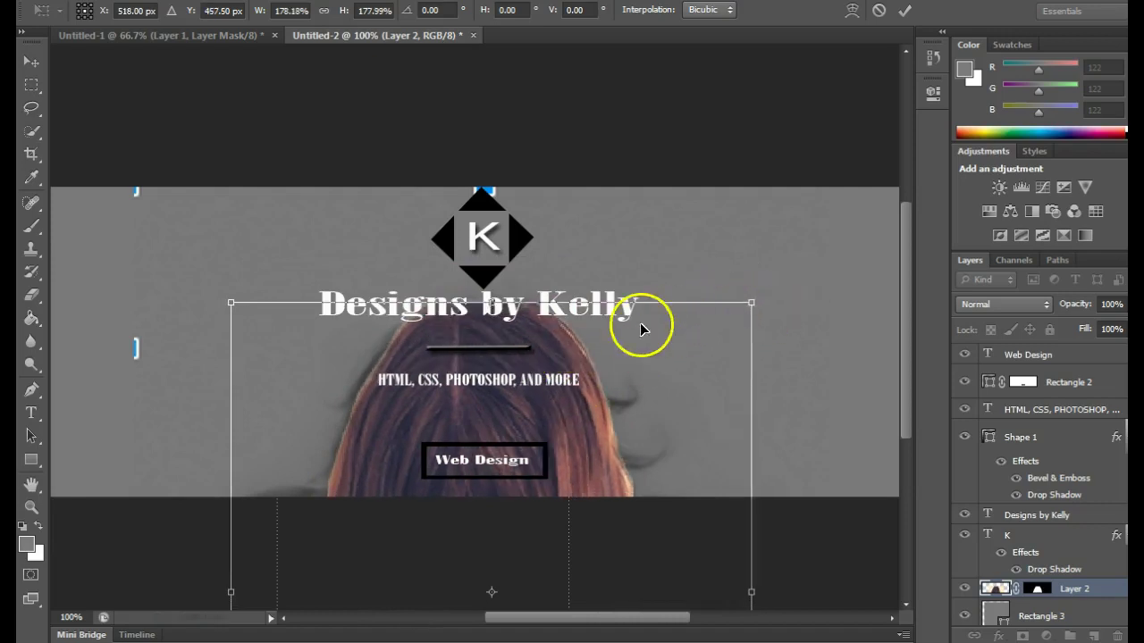
left_click_drag(531, 337, 523, 365)
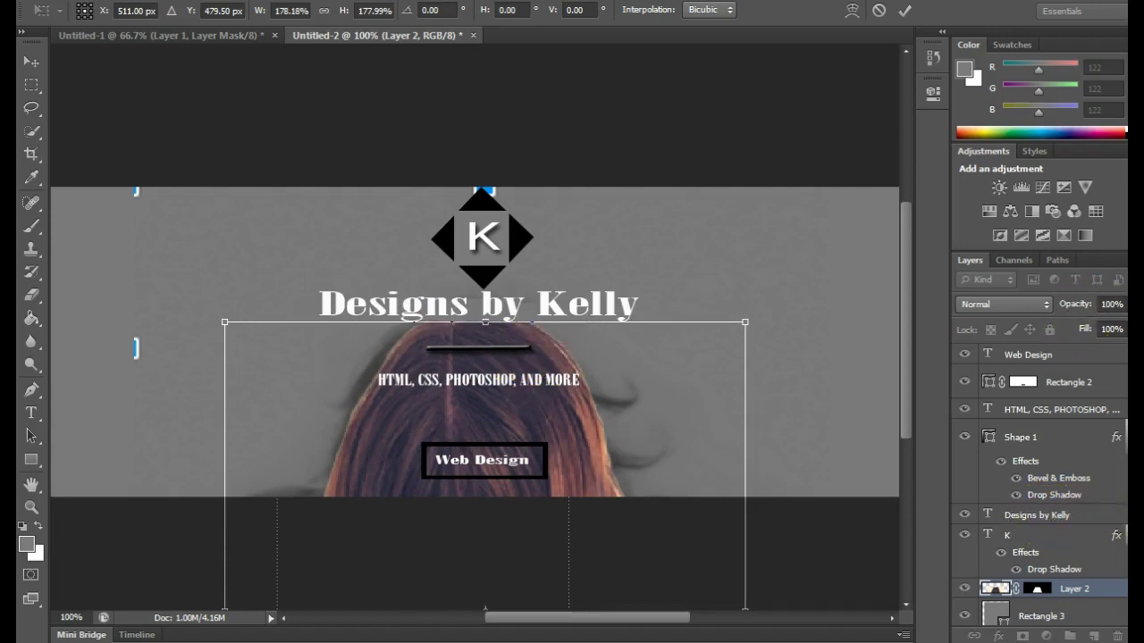
Set the hair photo to 55% opacity, hide Layer 1, and move the photo up behind the logo.
left_click(1135, 312)
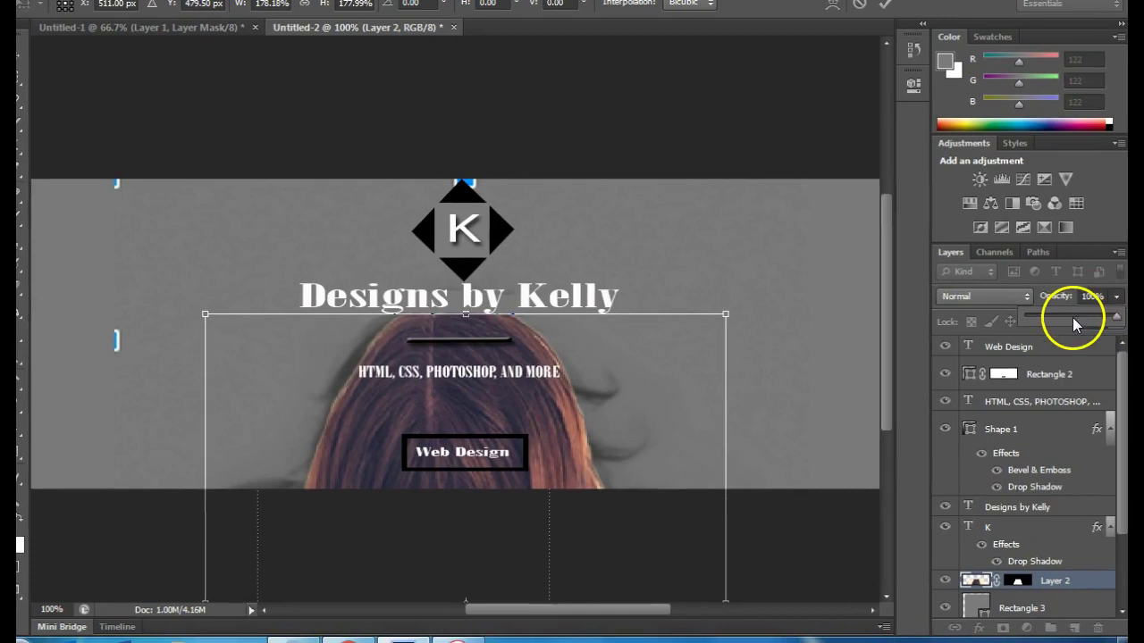
left_click(1075, 317)
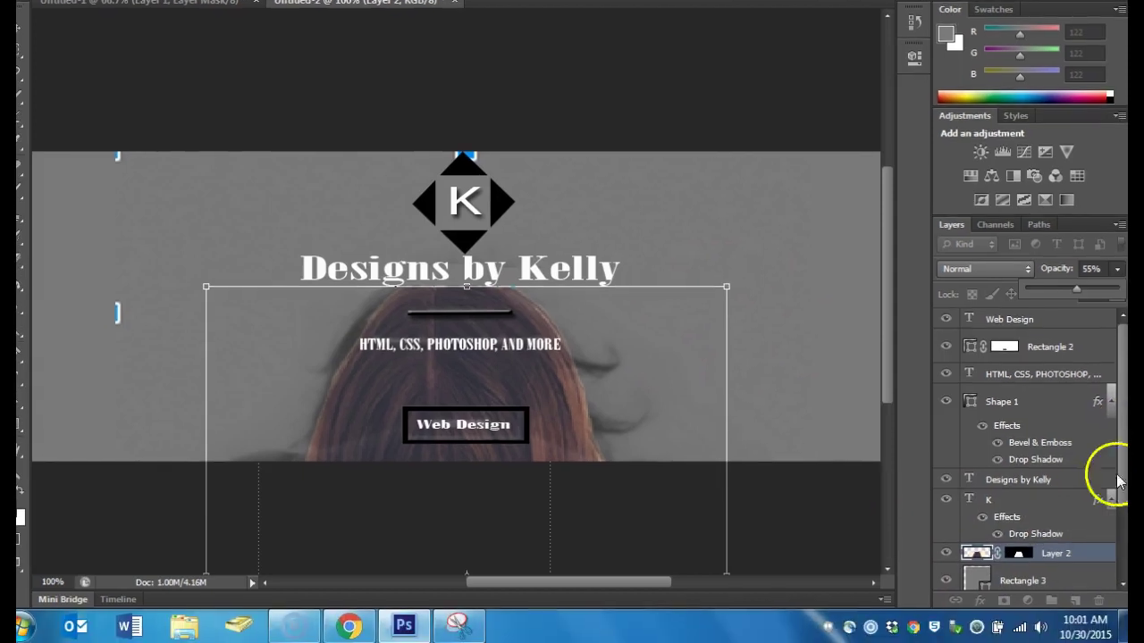
scroll(1022, 511, "down", 3)
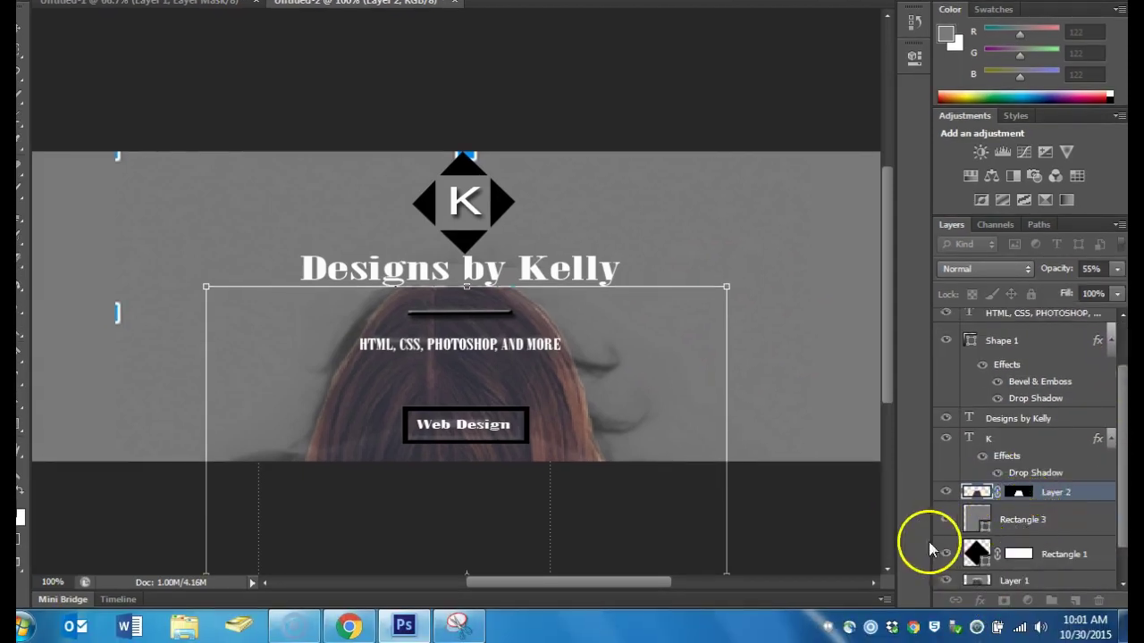
scroll(983, 550, "down", 2)
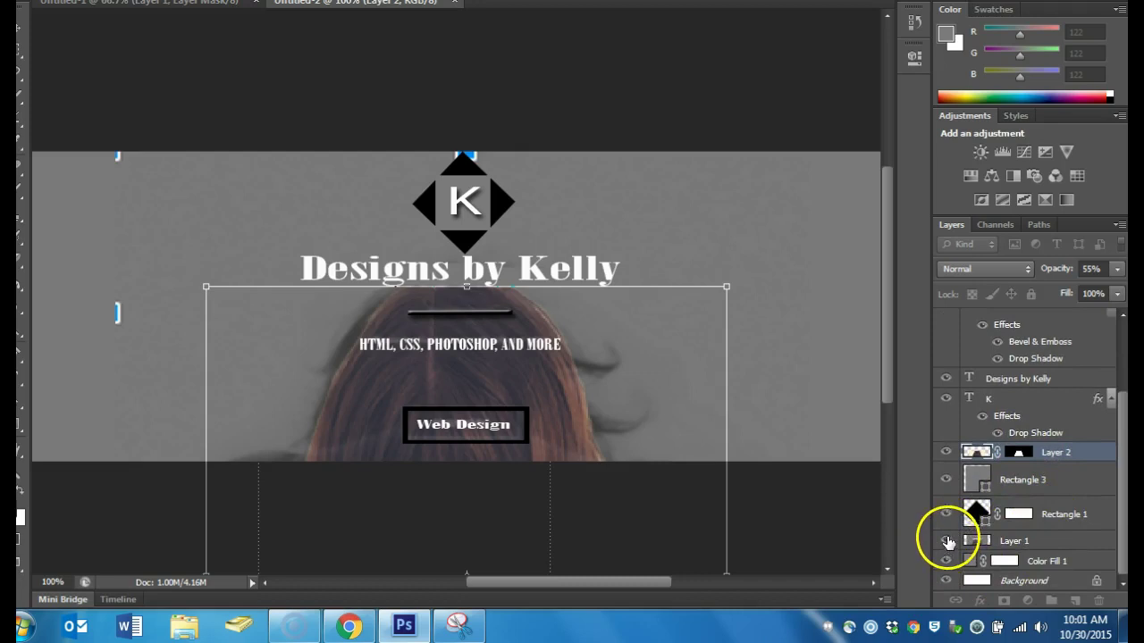
left_click(947, 542)
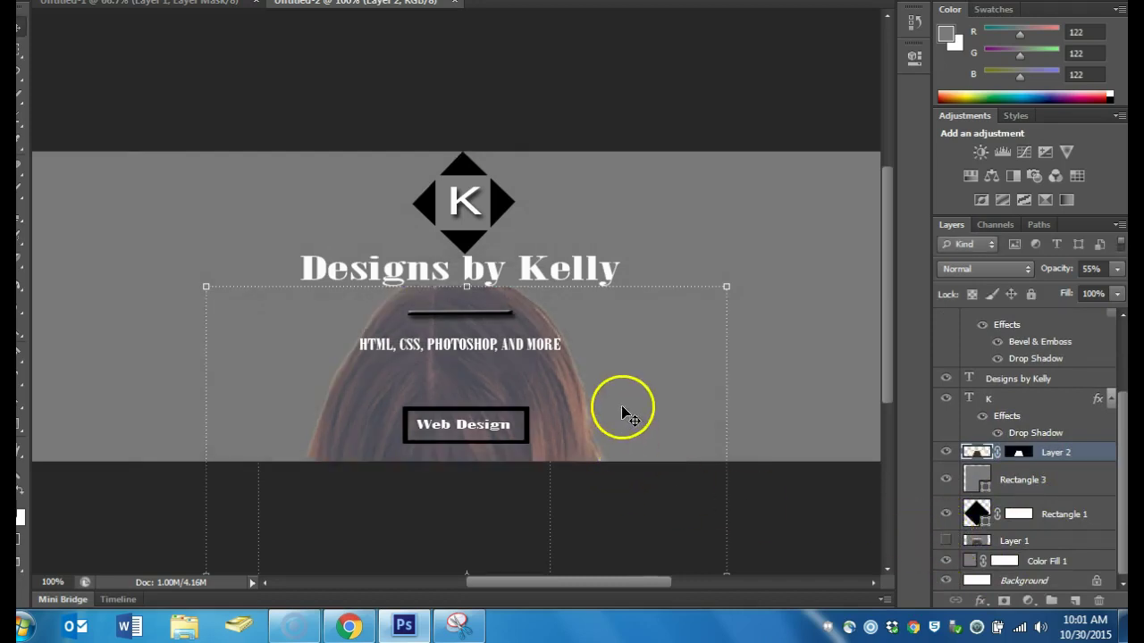
left_click_drag(551, 417, 538, 287)
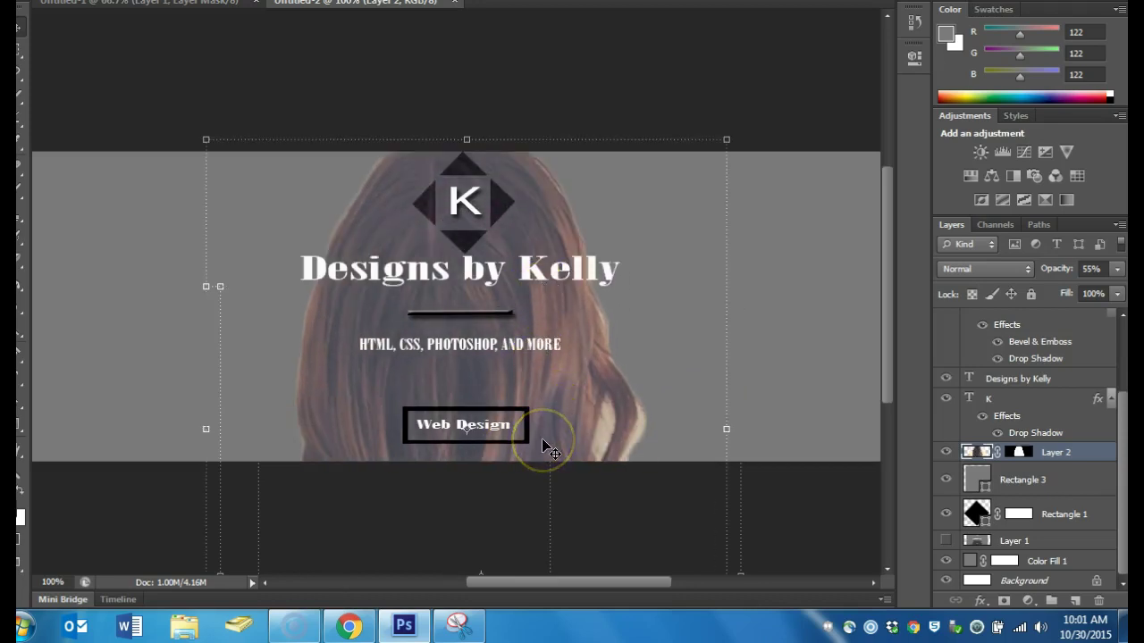
Save the banner in JPEG format as banner_edit.jpg.
key("alt+f")
left_click(59, 161)
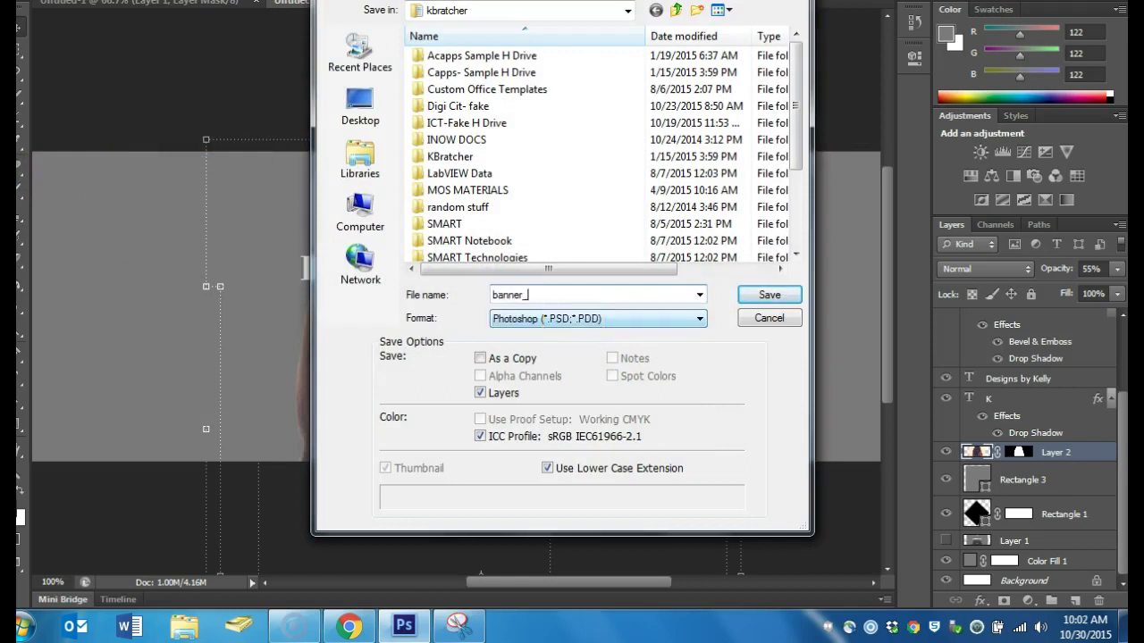
left_click(590, 318)
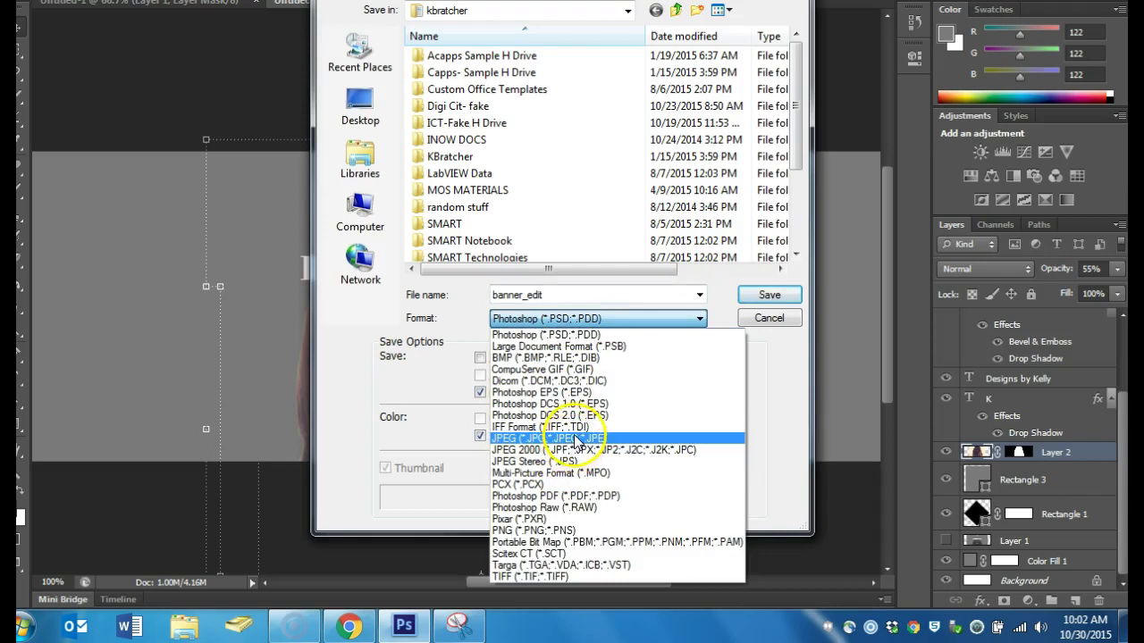
left_click(577, 440)
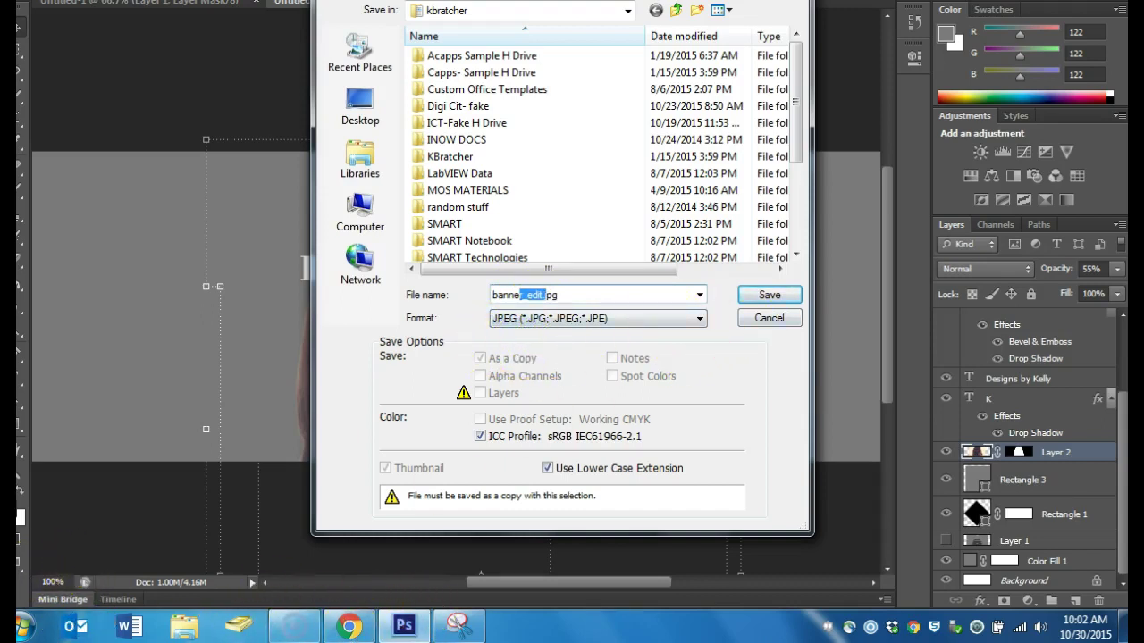
left_click(767, 296)
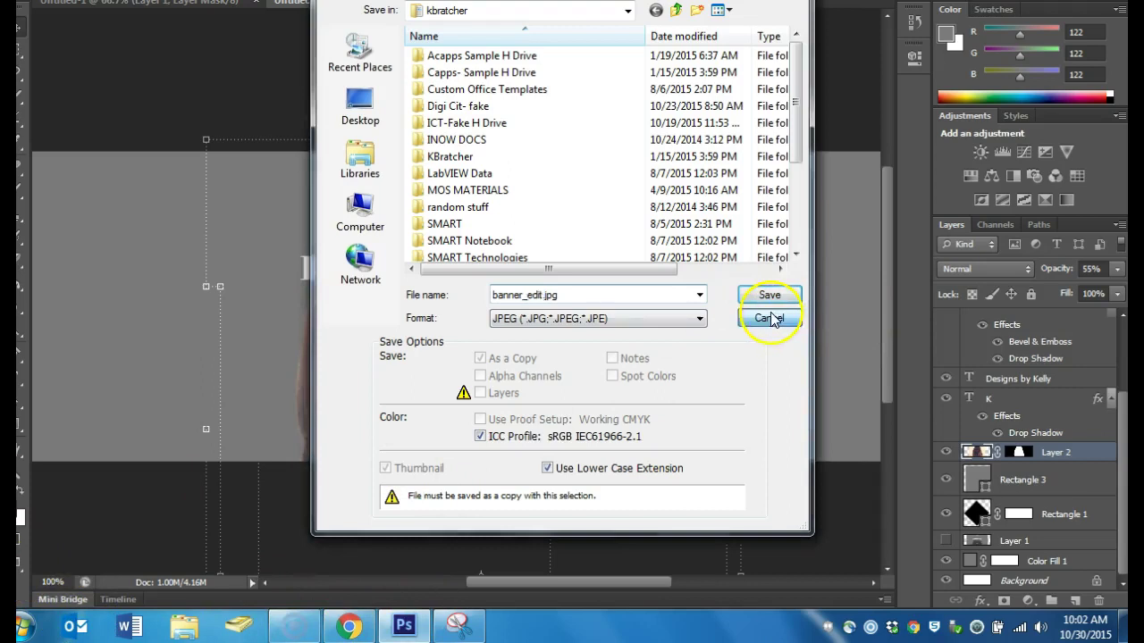